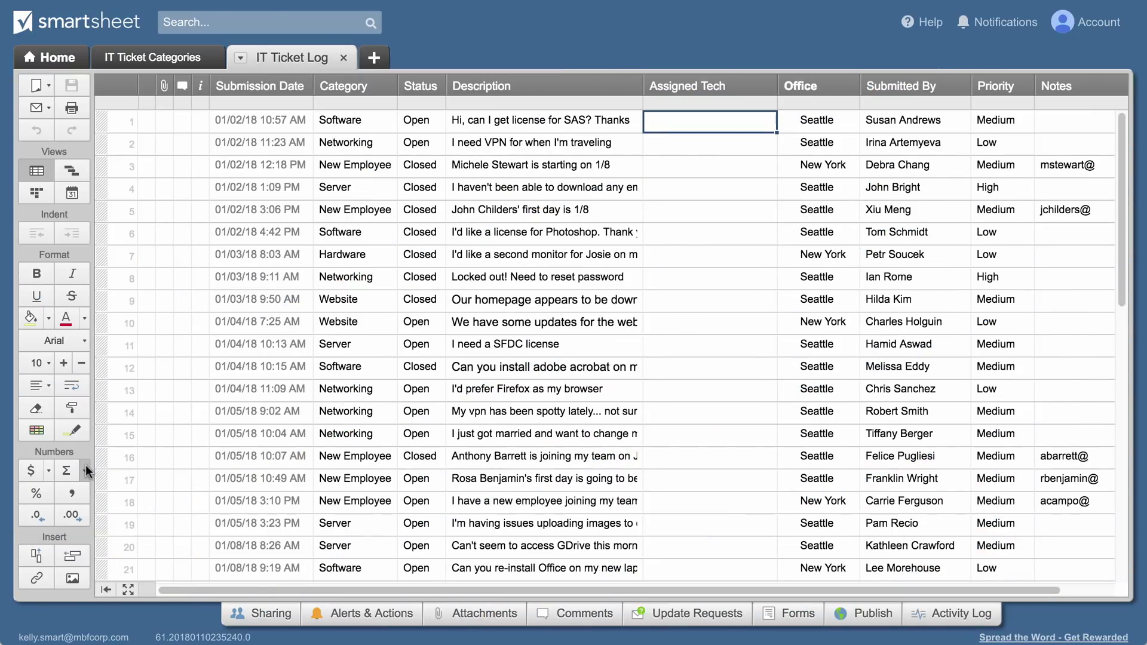
Browse the list of available formula functions
left_click(85, 466)
mouse_move(145, 432)
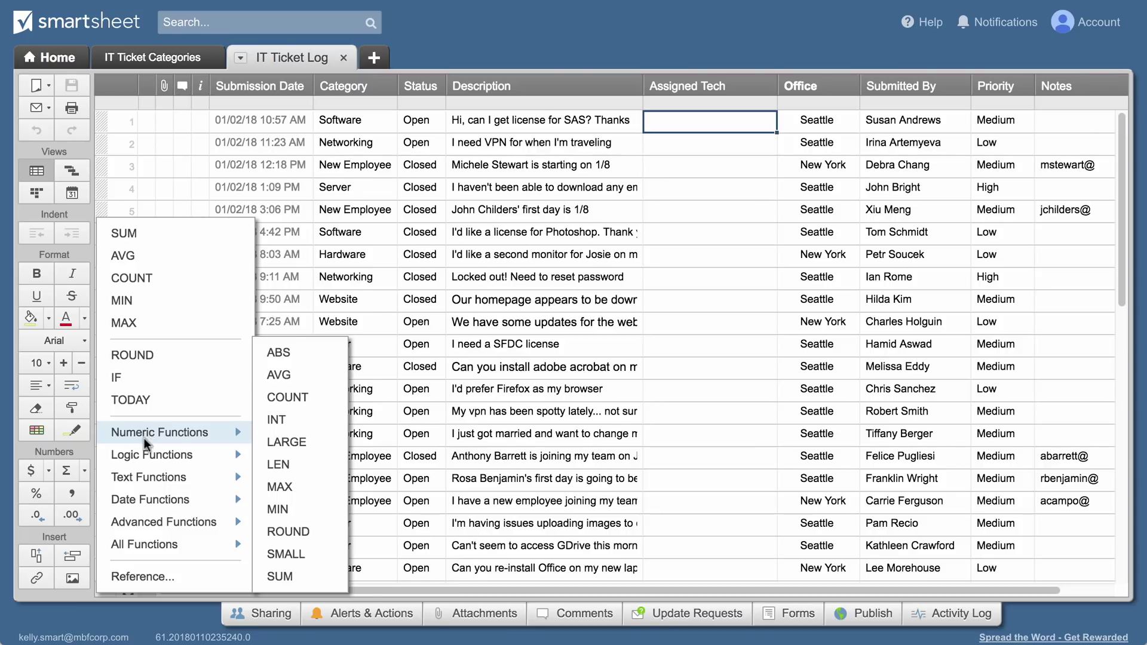
mouse_move(147, 476)
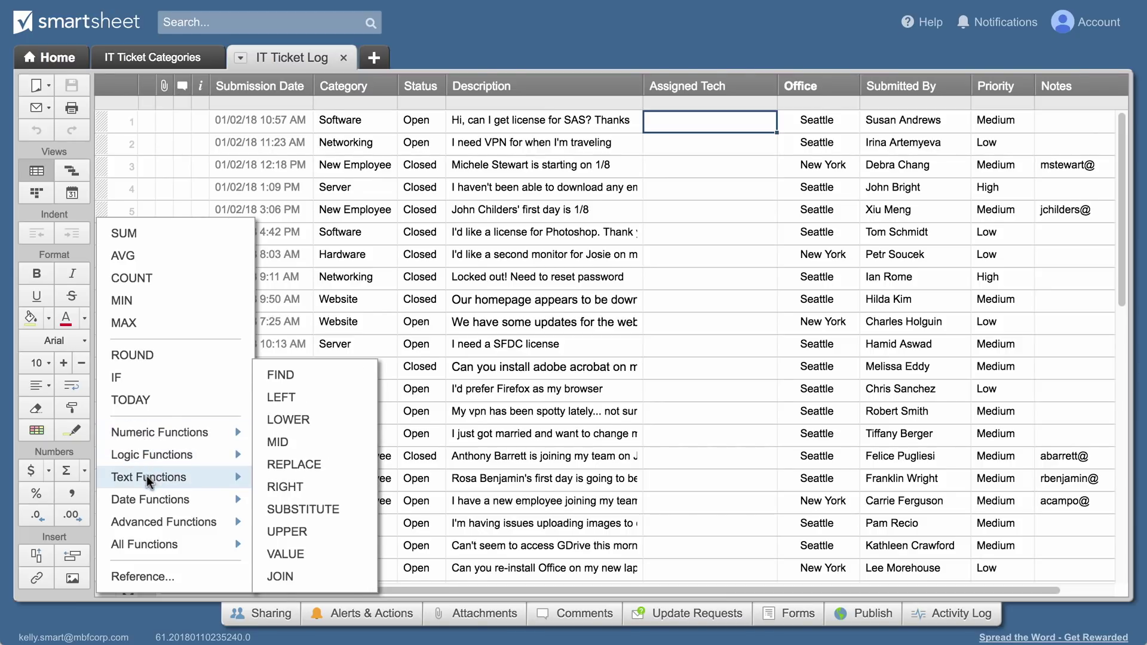
mouse_move(150, 523)
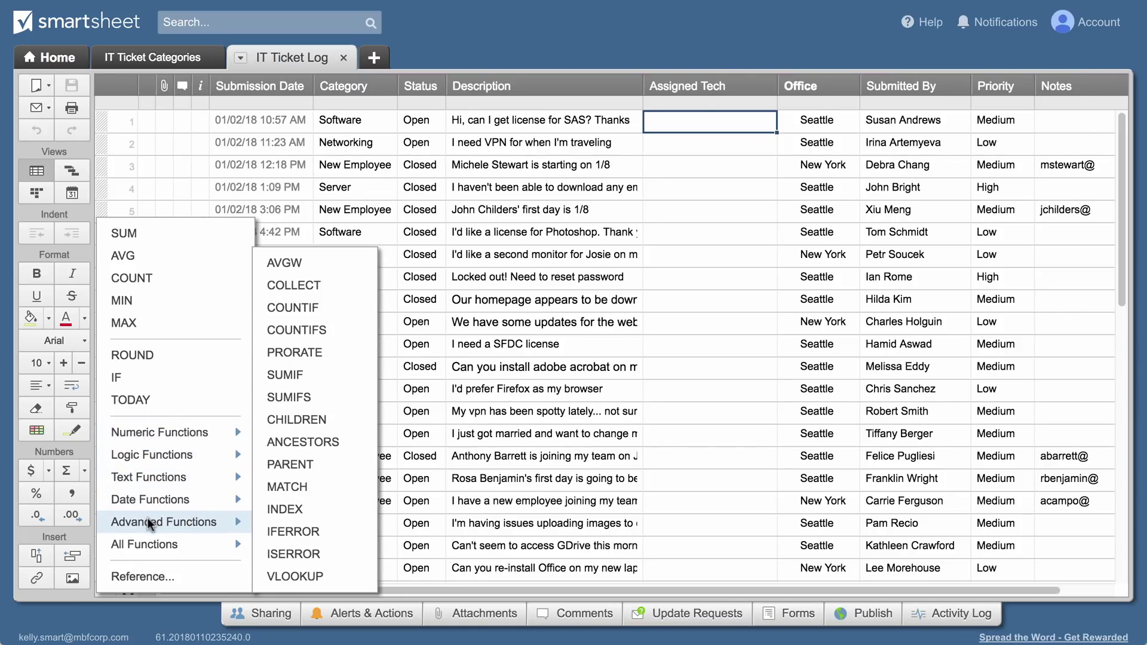
mouse_move(149, 544)
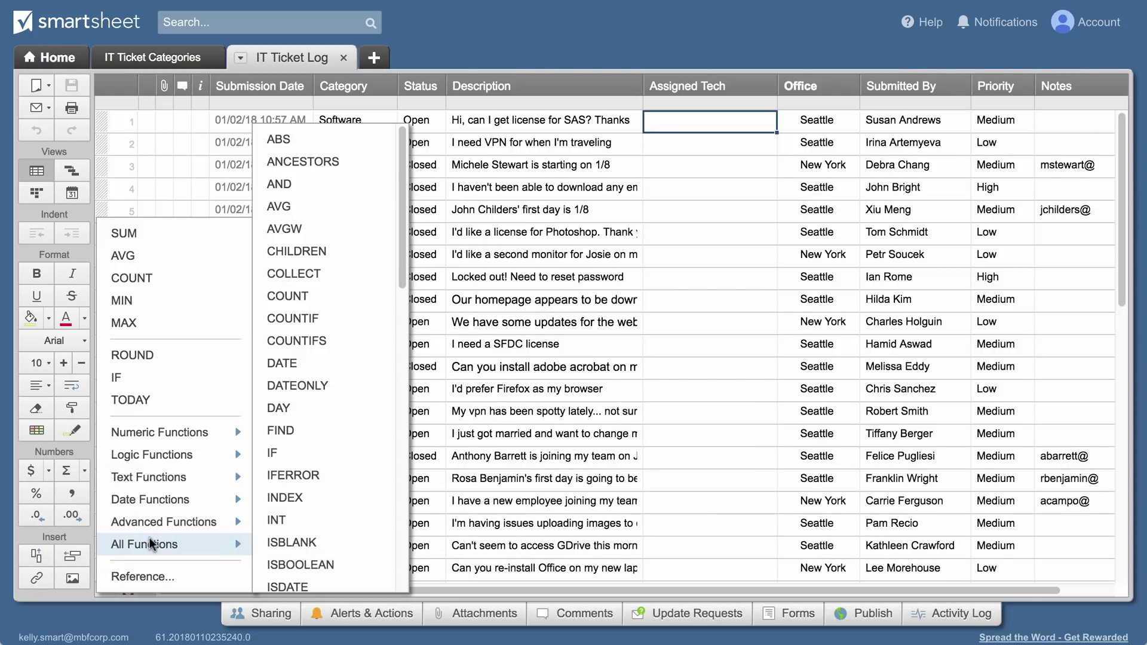
mouse_move(303, 575)
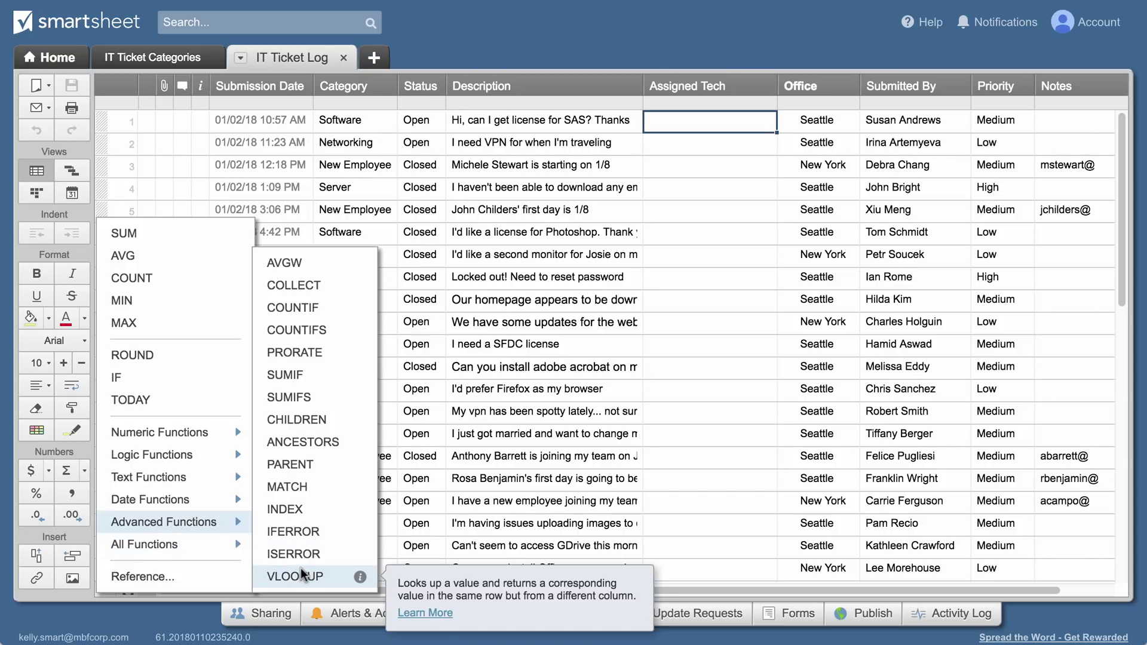
mouse_move(339, 328)
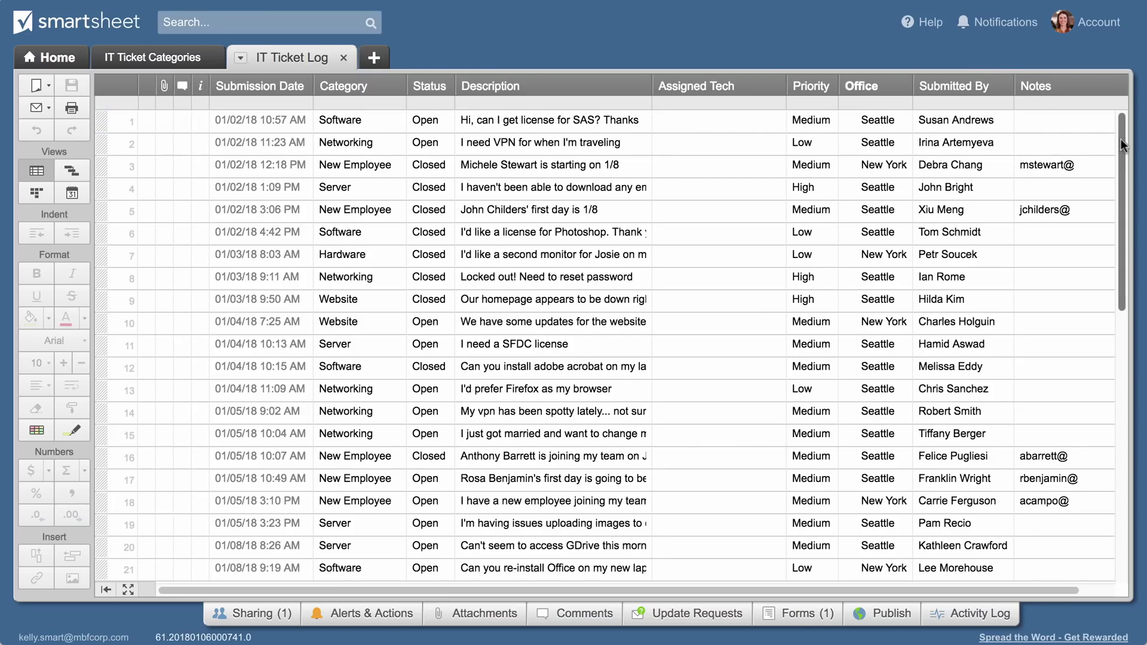
left_click_drag(1120, 139, 1112, 245)
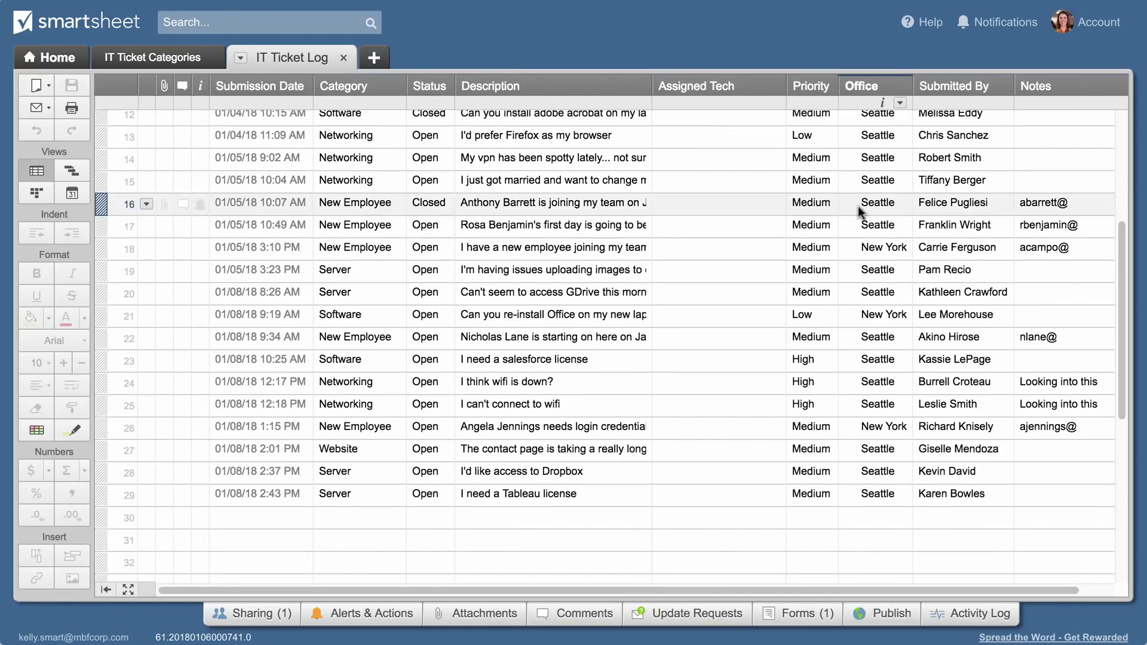
Look over the IT Ticket Categories sheet, then return to the IT Ticket Log
left_click(150, 56)
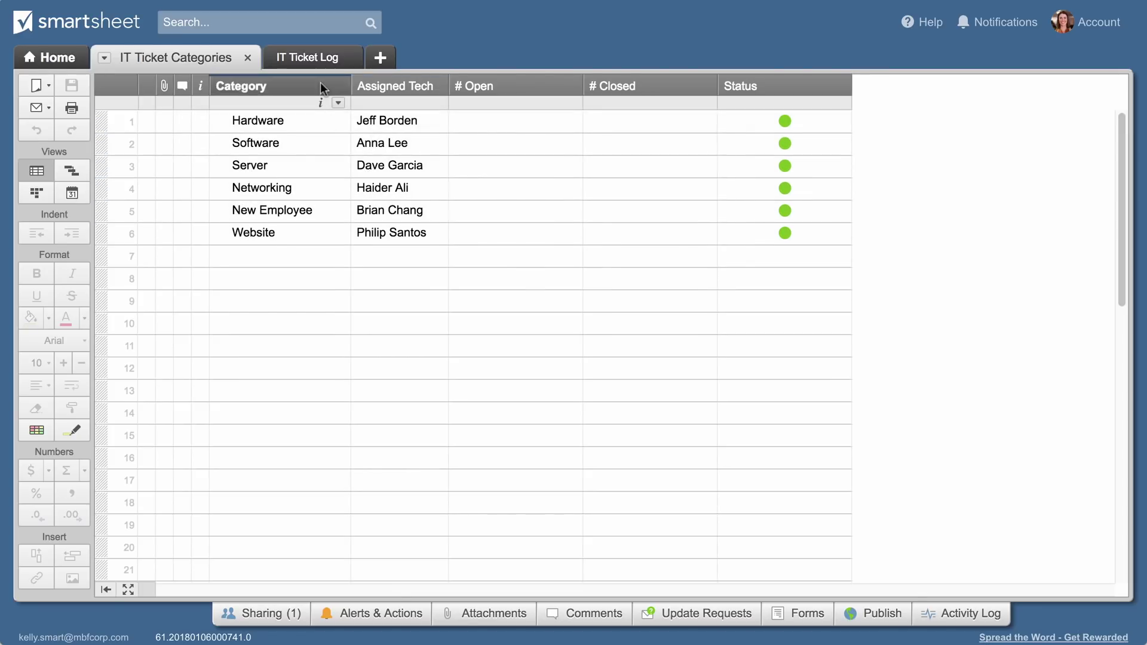
left_click(311, 62)
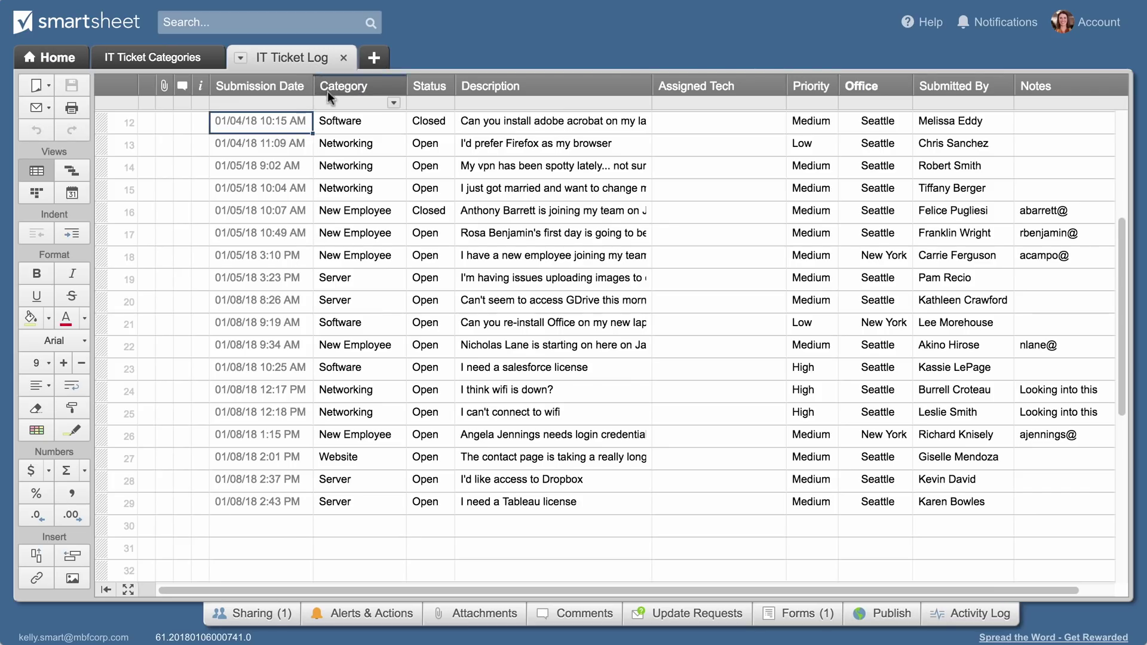
scroll(335, 171, "up", 5)
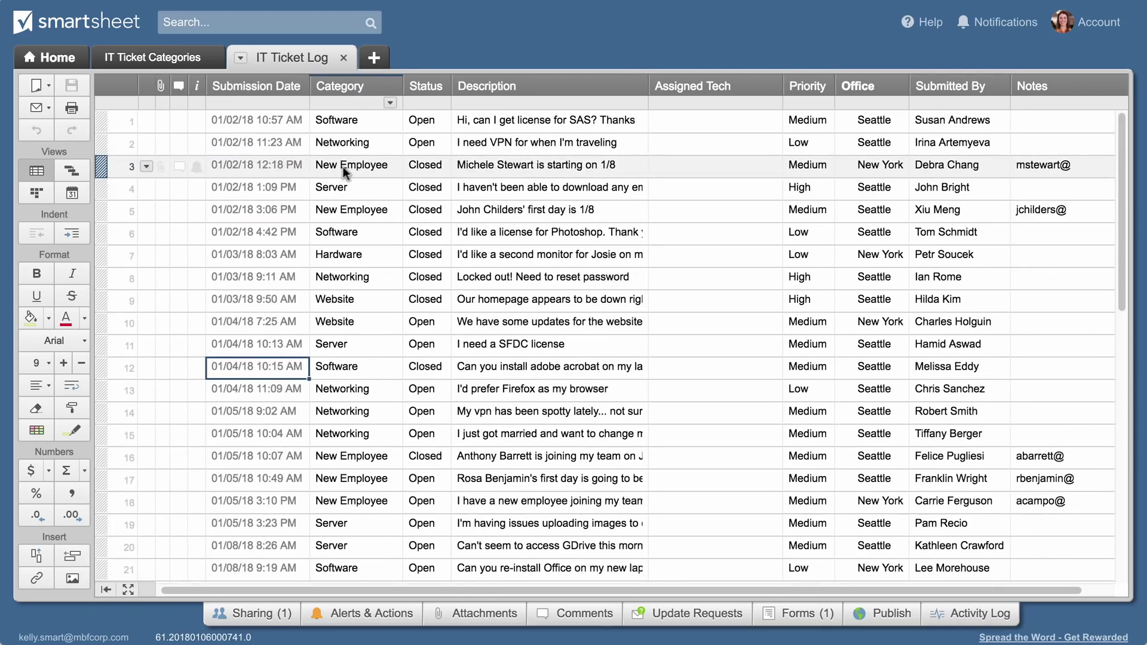
Start =VLOOKUP(Category1, in row 1's Assigned Tech cell
left_click(662, 121)
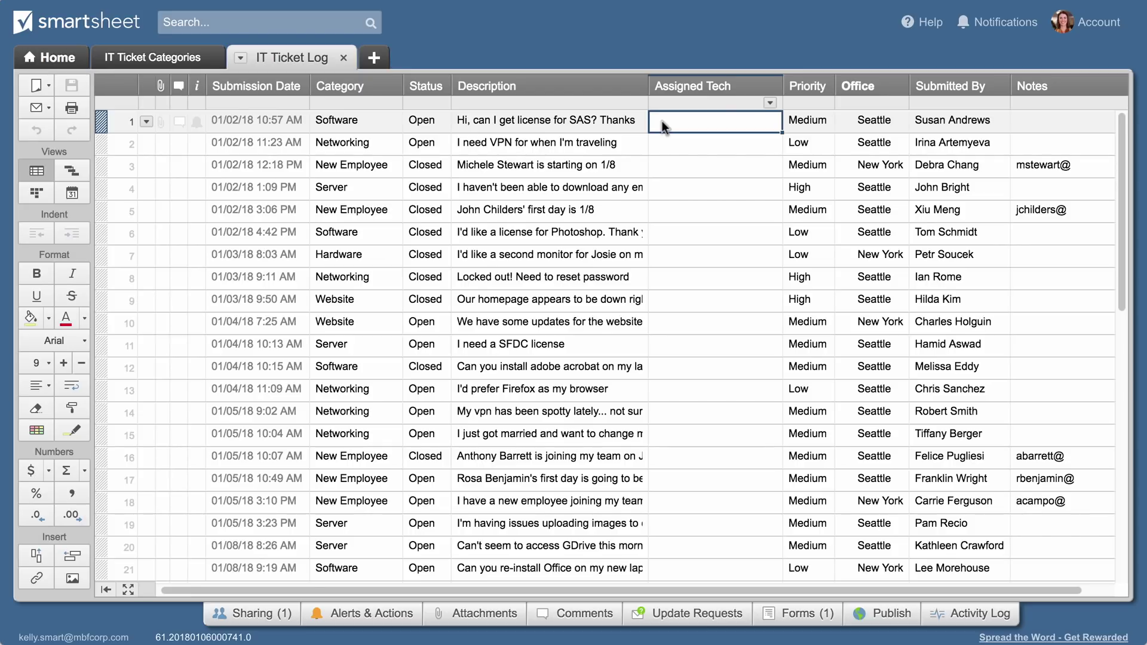
type("=VL")
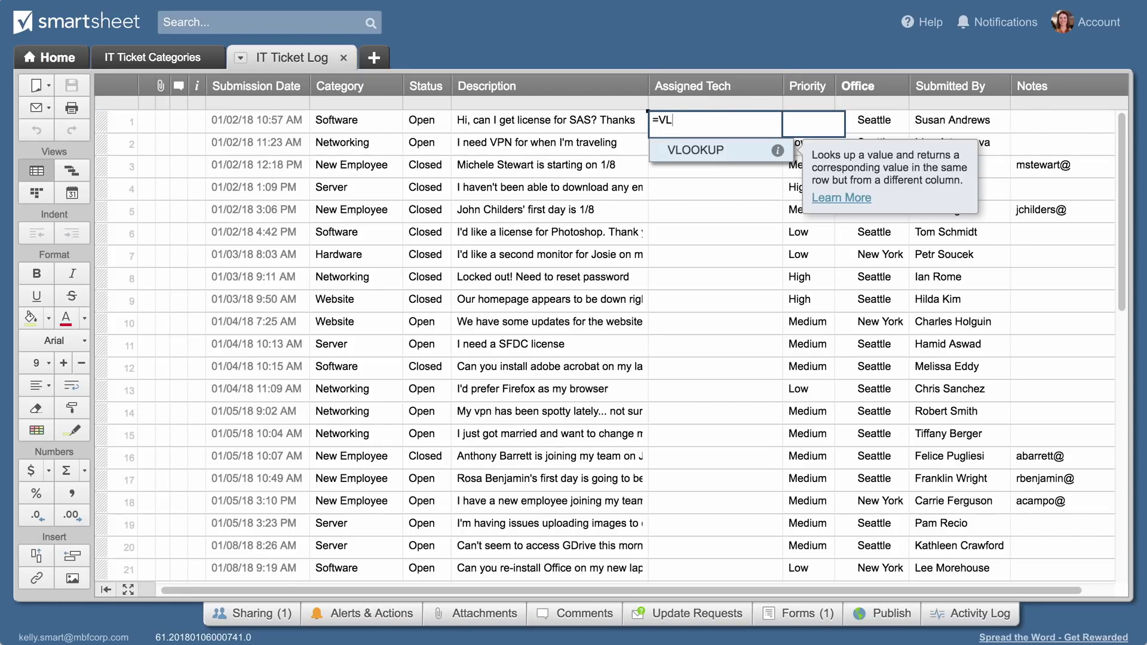
type("OOKUP(")
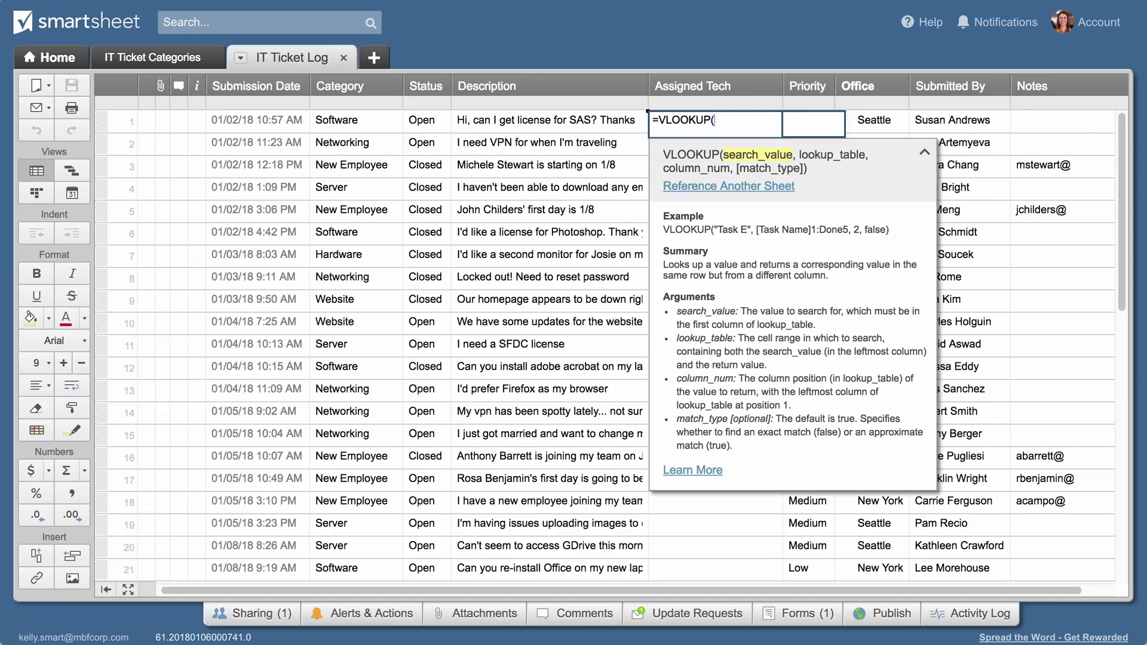
left_click(334, 120)
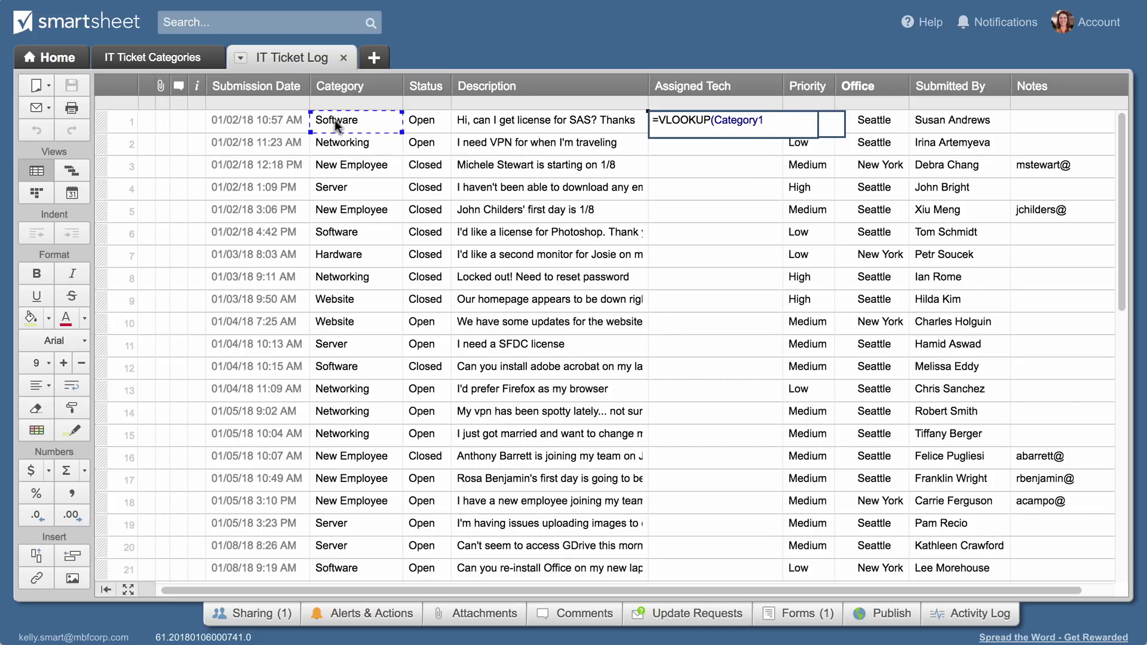
type(",")
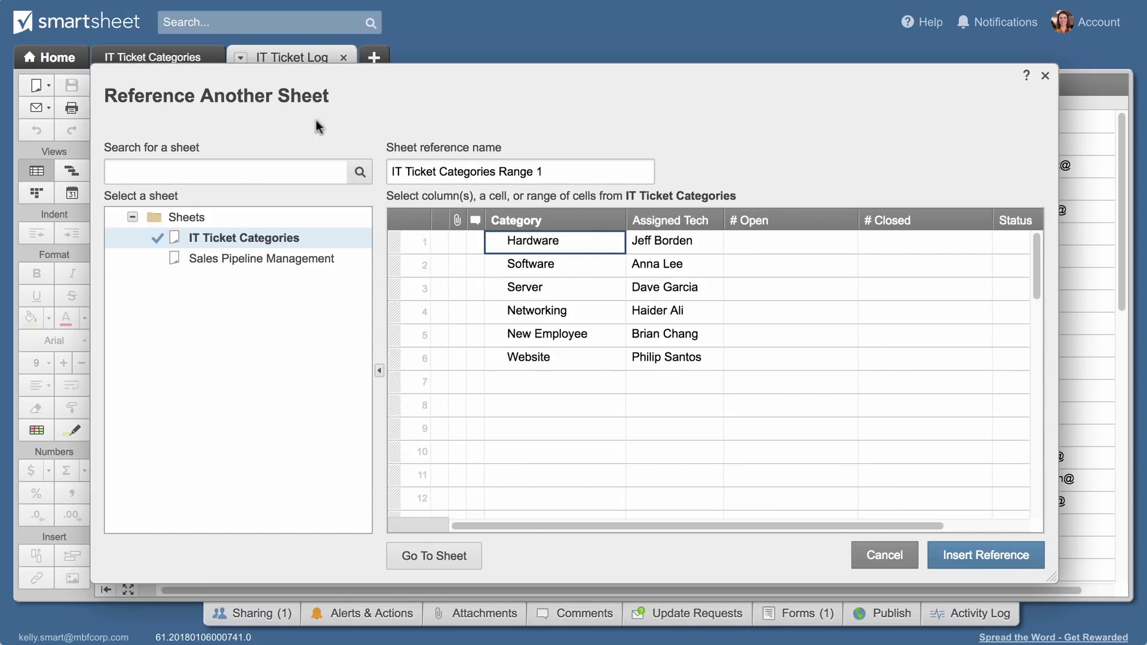
Insert IT Ticket Categories' Category through Assigned Tech columns as the VLOOKUP range
left_click(509, 219)
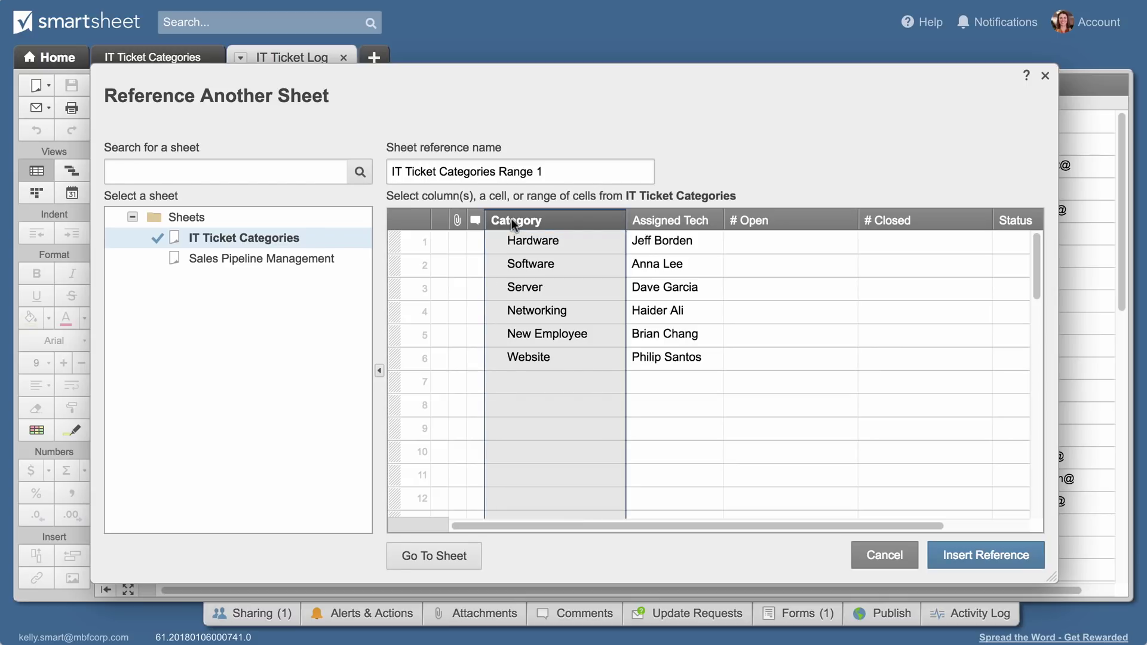
left_click(657, 221, "shift")
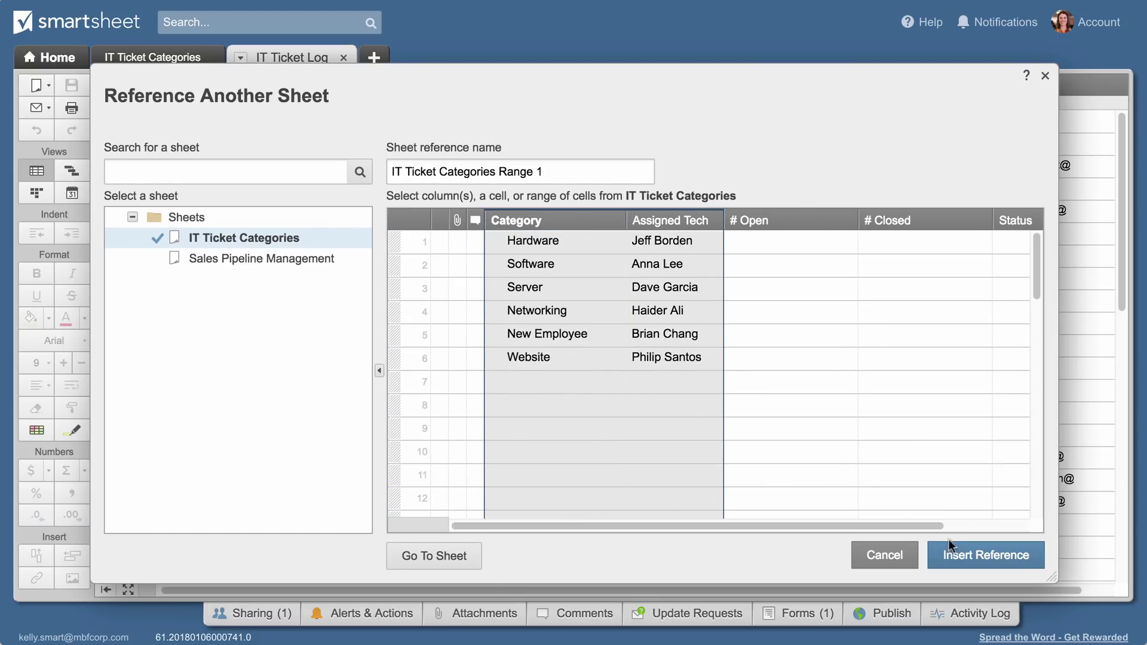
left_click(959, 562)
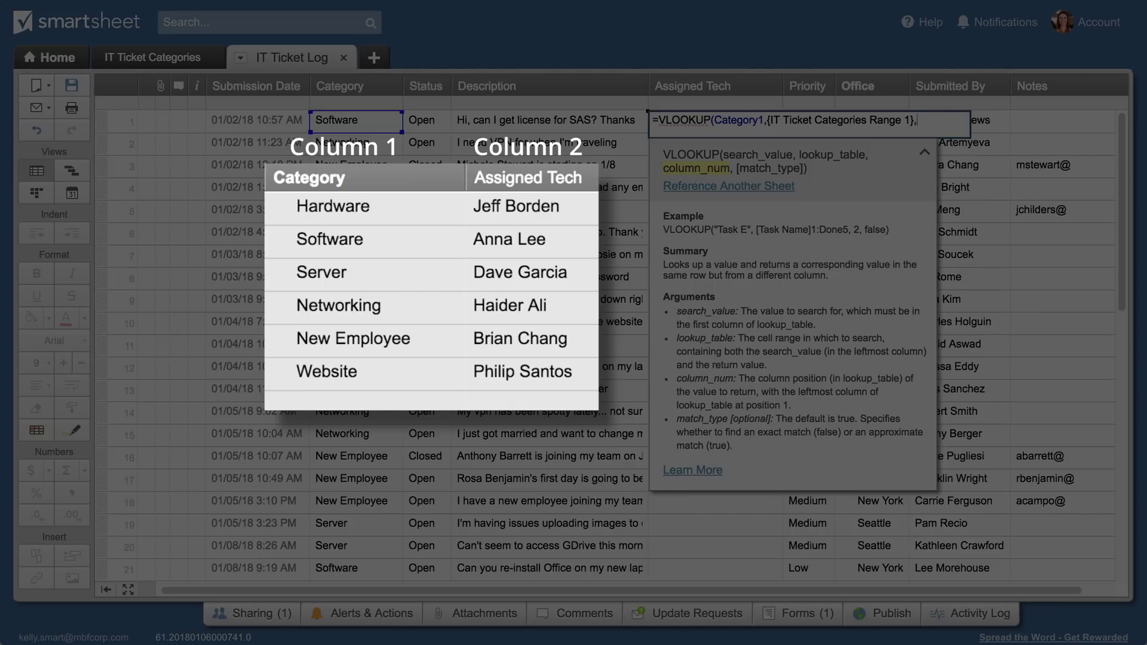
type("2")
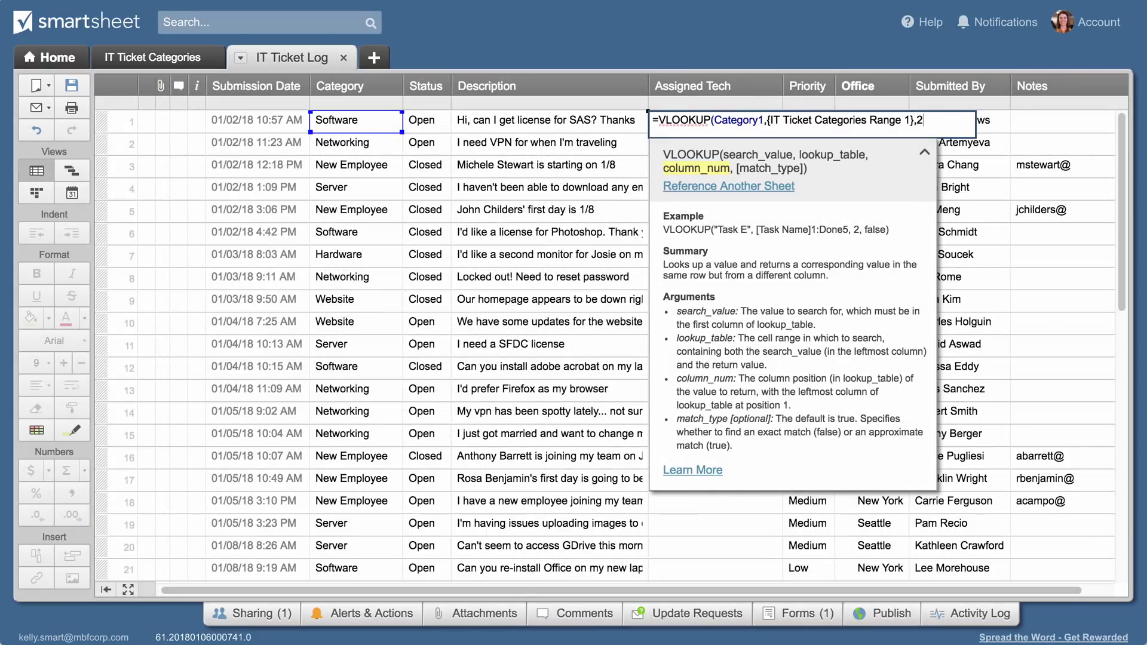
type(",false)")
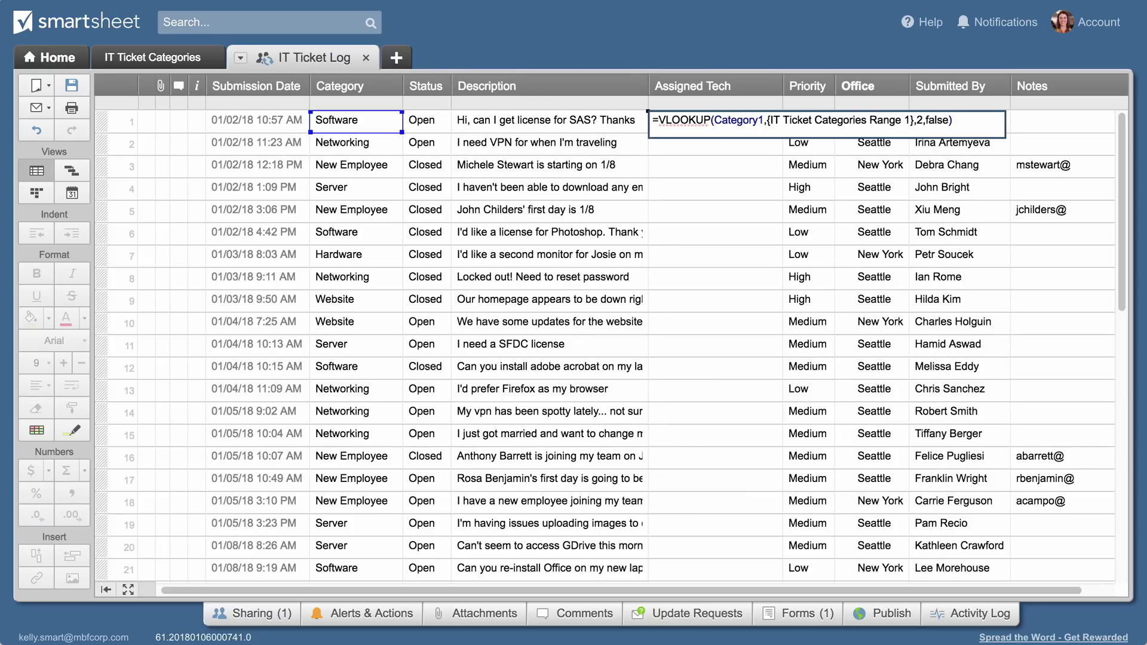
key("Return")
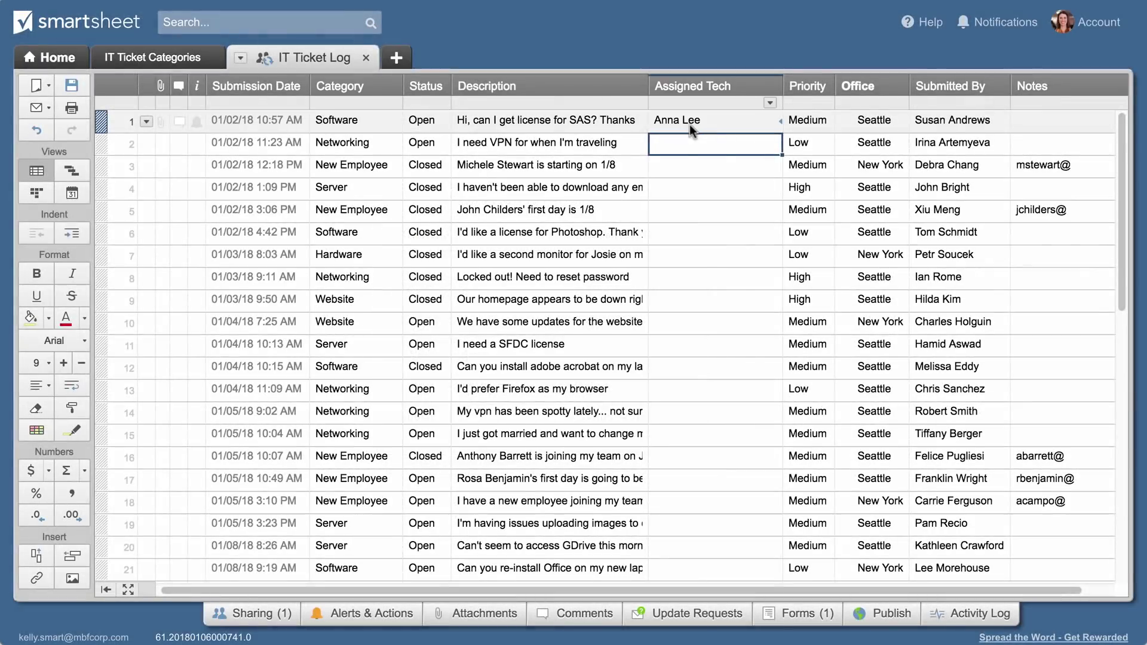
Fill row 1's VLOOKUP formula down the Assigned Tech column to row 29
left_click(690, 124)
left_click_drag(782, 133, 747, 498)
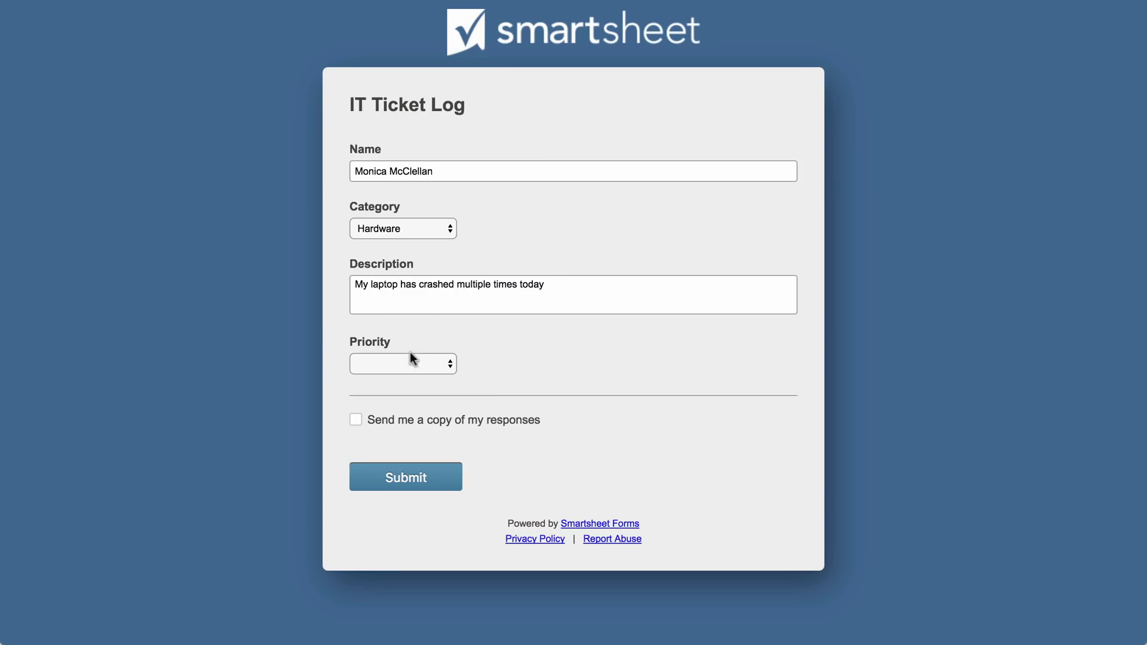
left_click(409, 362)
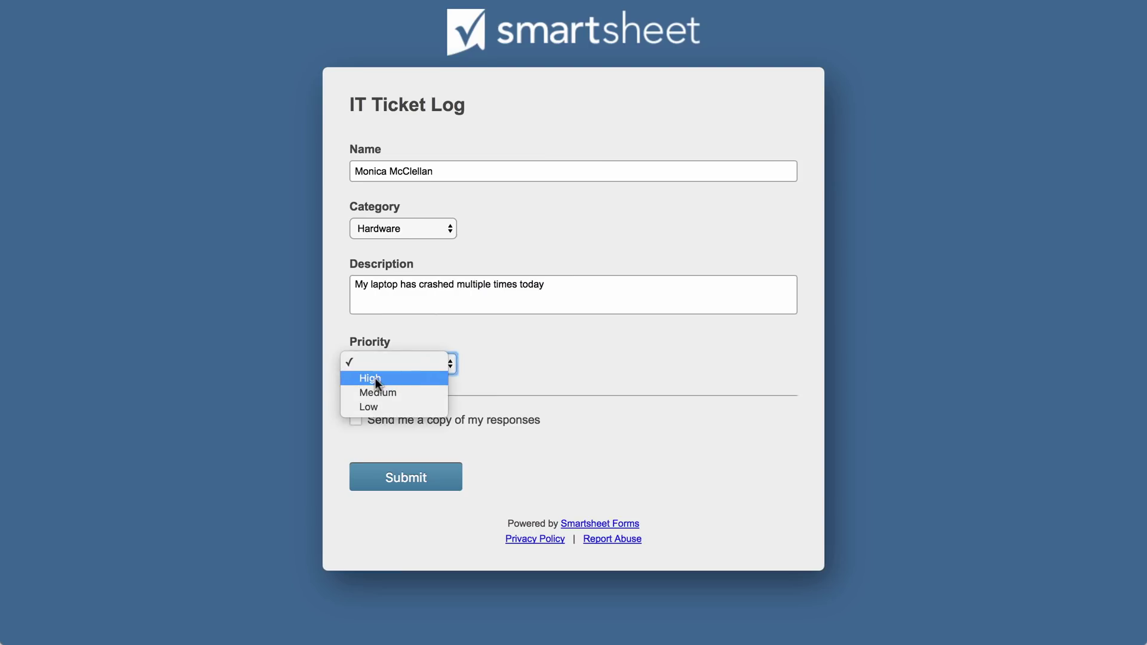
left_click(375, 378)
left_click(386, 476)
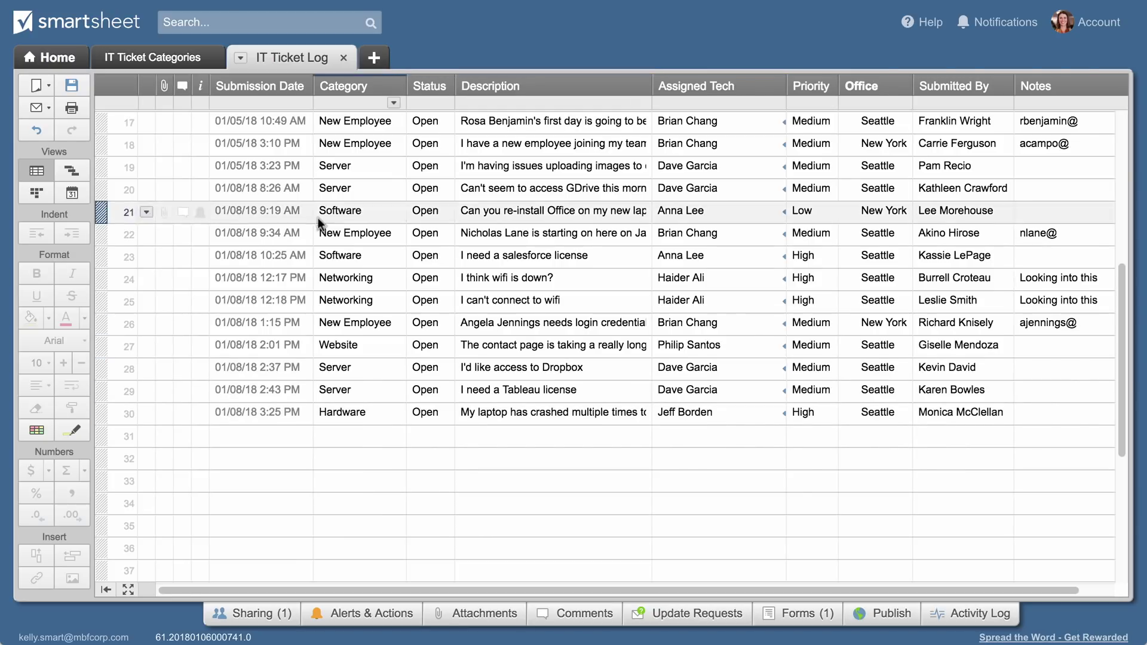
left_click(180, 59)
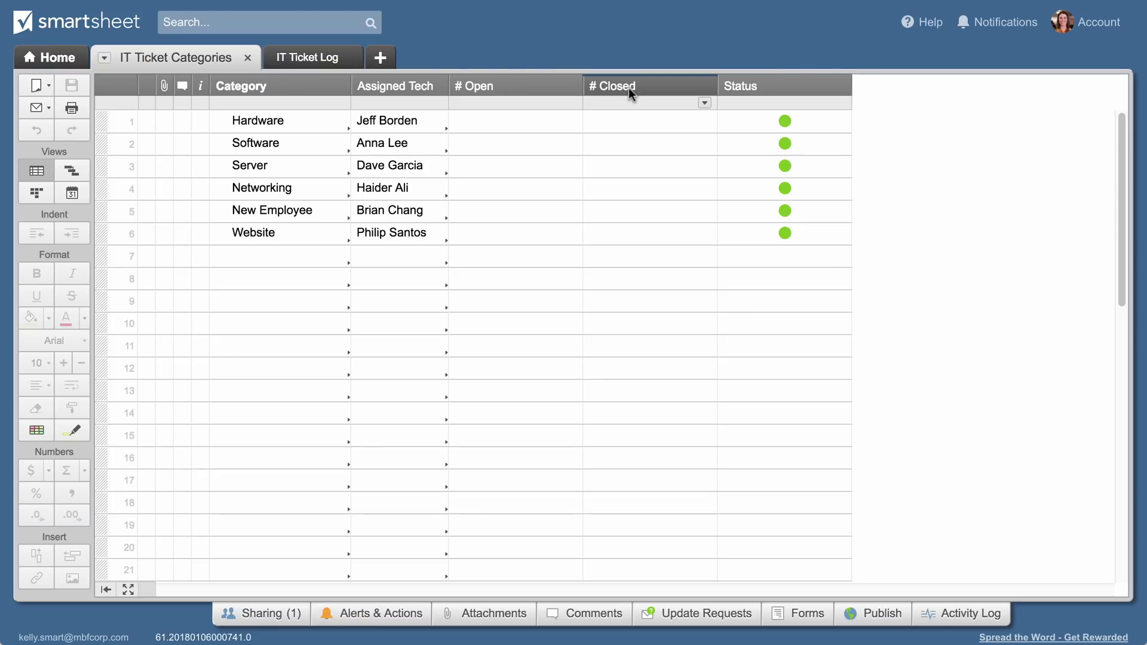
Start =COUNTIFS( in the Hardware row's # Open cell and reference the IT Ticket Log sheet
left_click(501, 128)
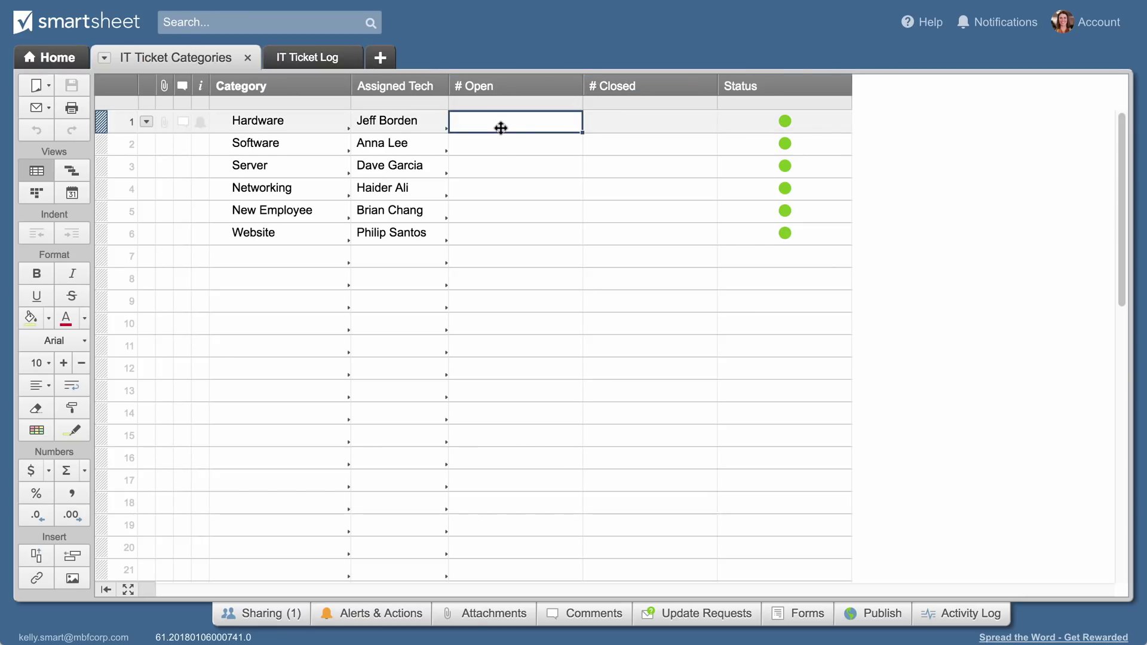
type("=COUNTIFS(")
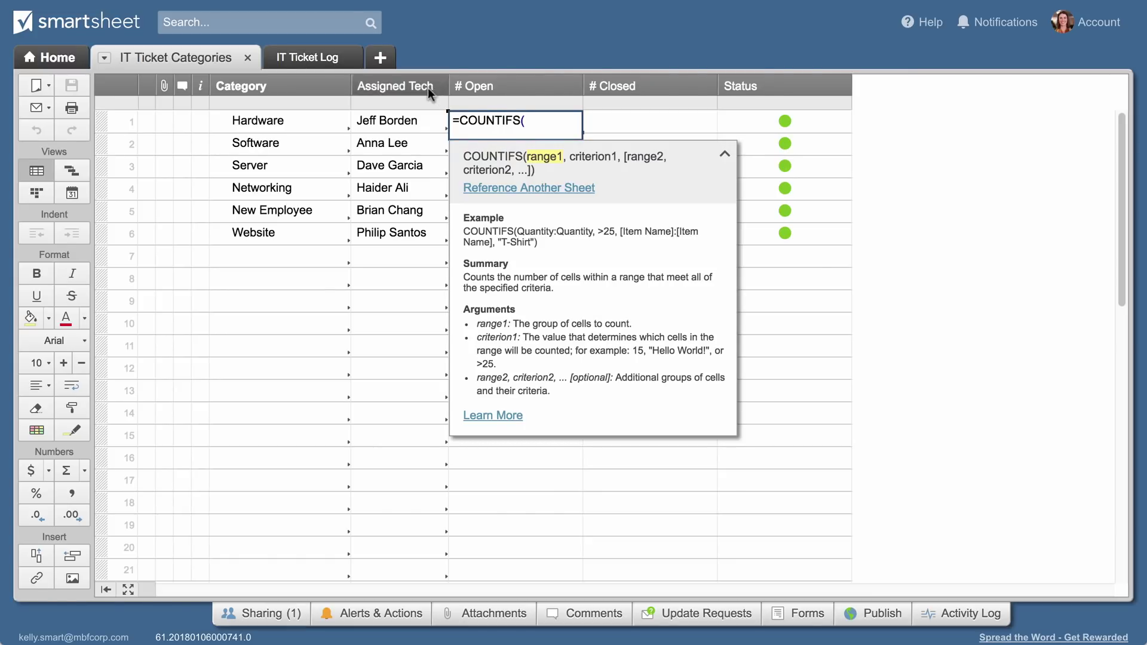
left_click(315, 56)
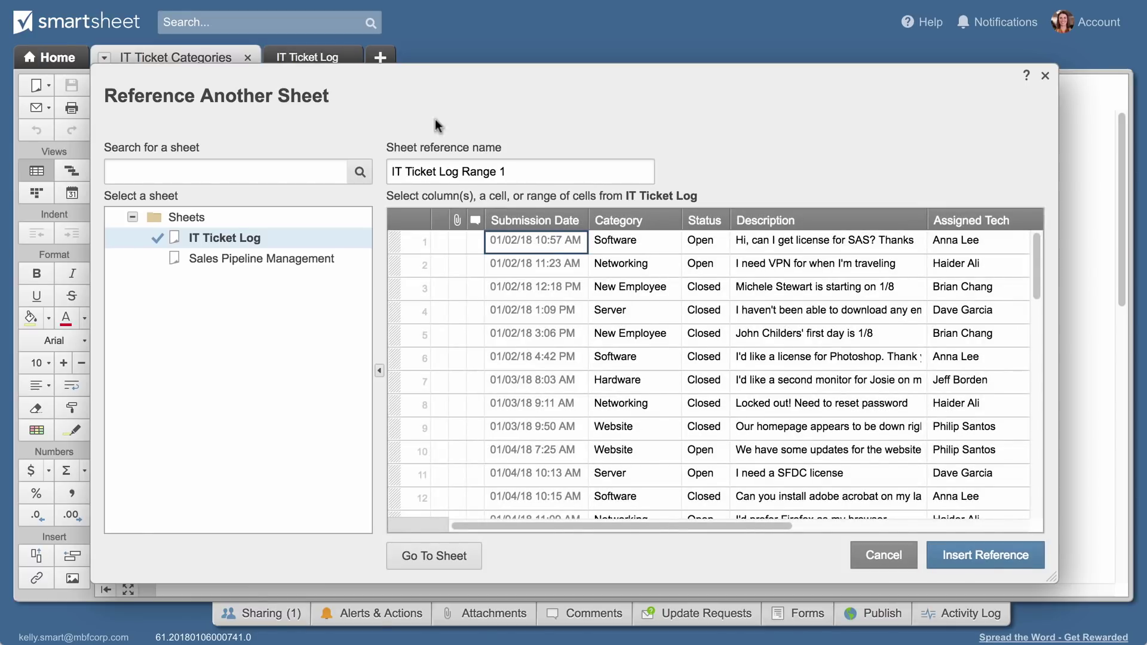
Add IT Ticket Log's Category column as the first range with the Hardware cell as criterion
left_click(607, 220)
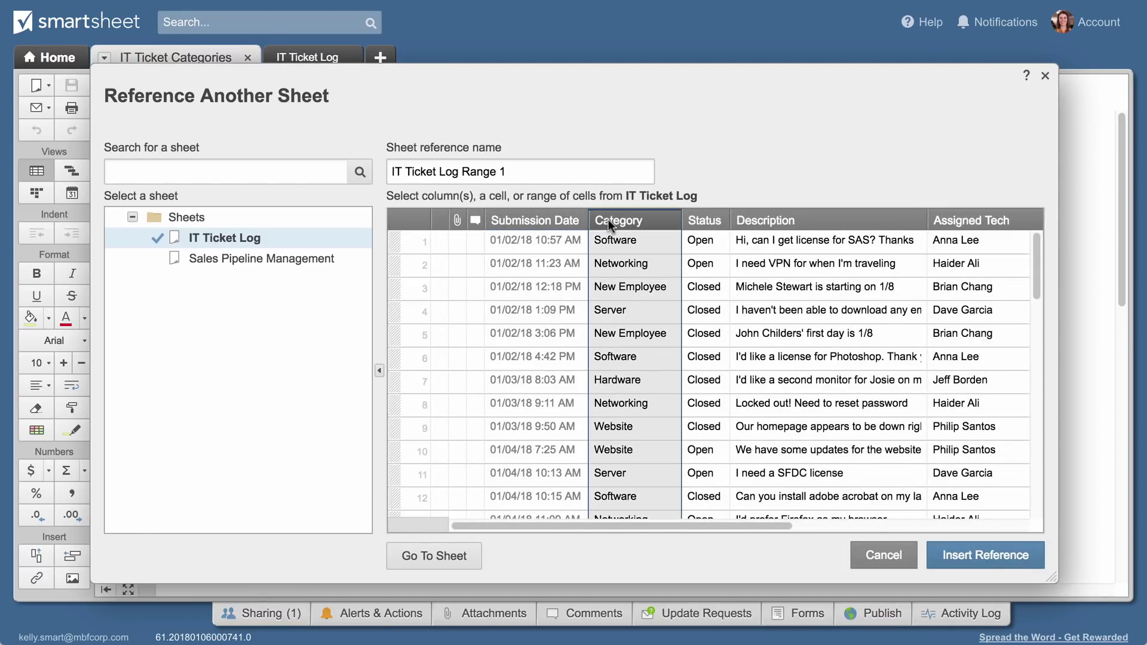
left_click(955, 565)
type(",")
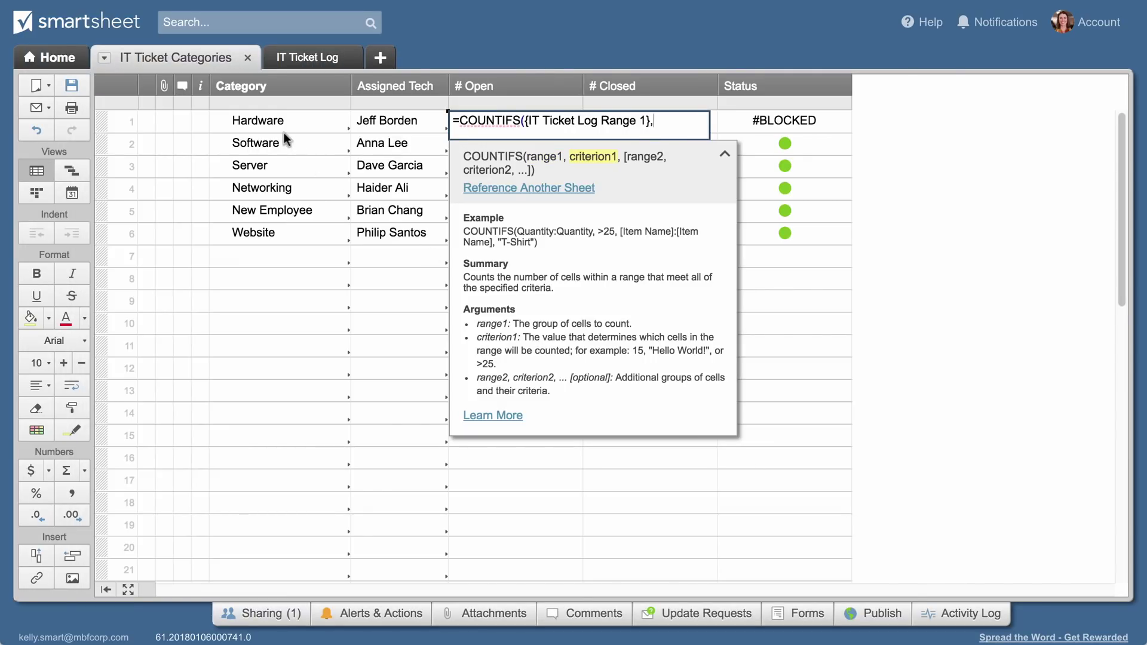
left_click(267, 123)
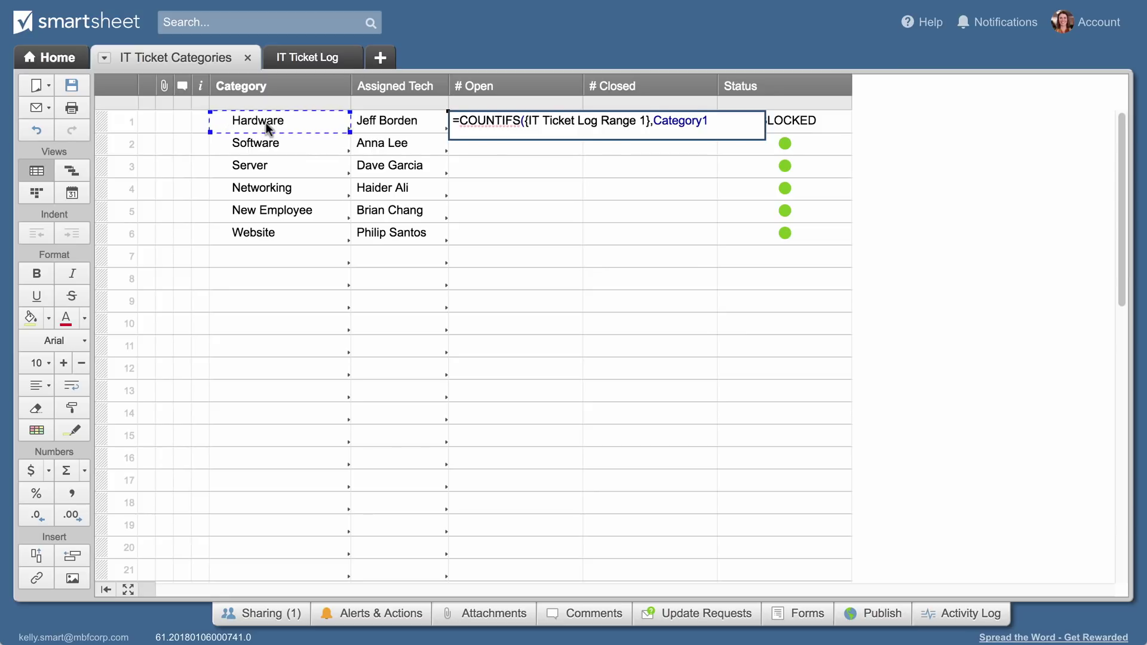
type(",")
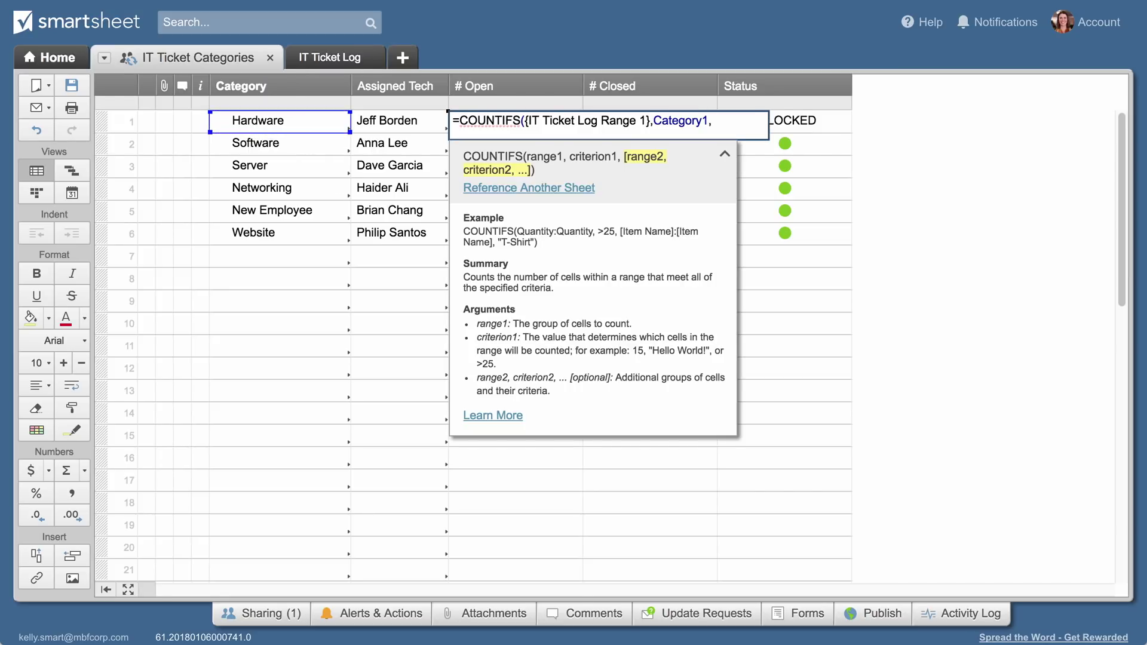
Add the Status column range with "Open" as criterion and commit the formula
left_click(484, 189)
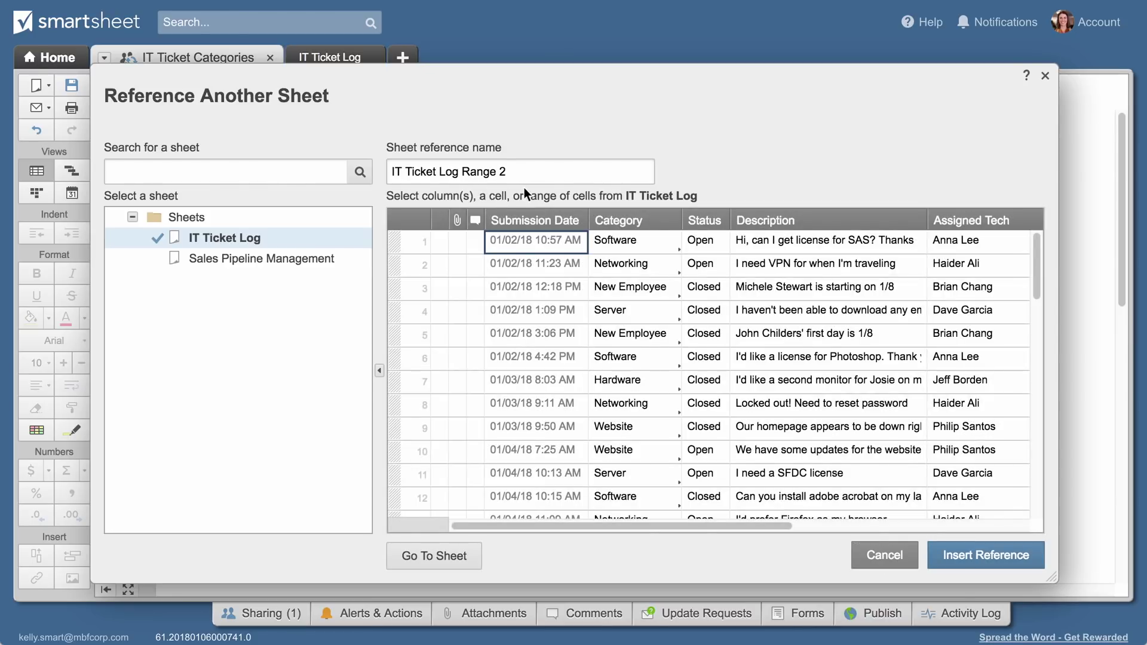
left_click(698, 223)
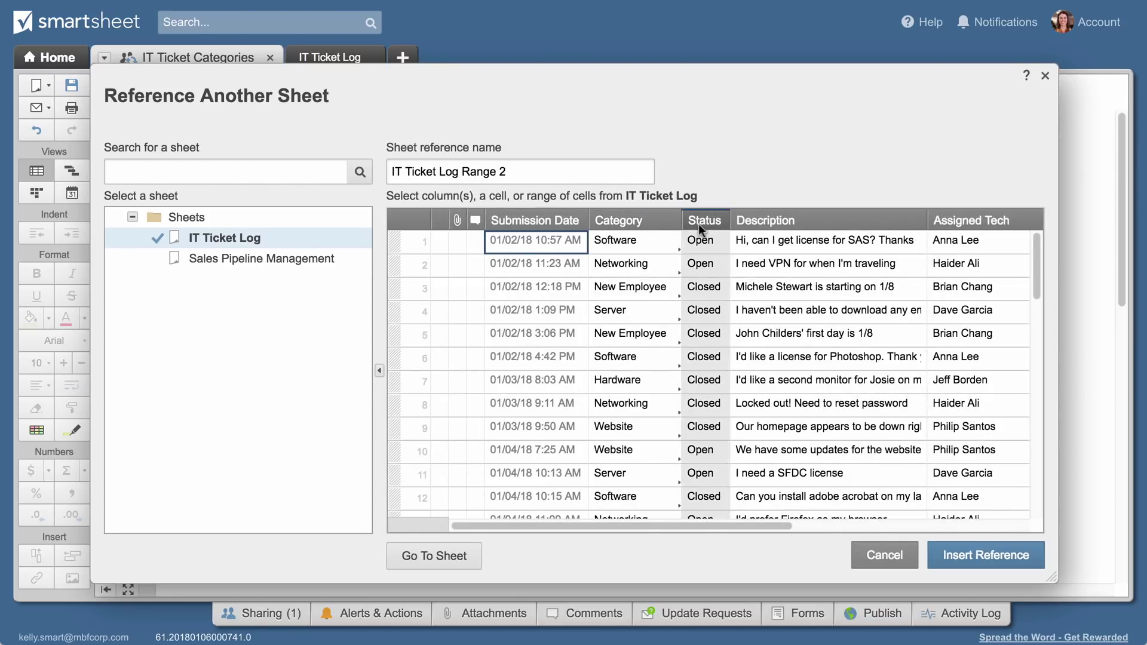
left_click(949, 555)
type(",")
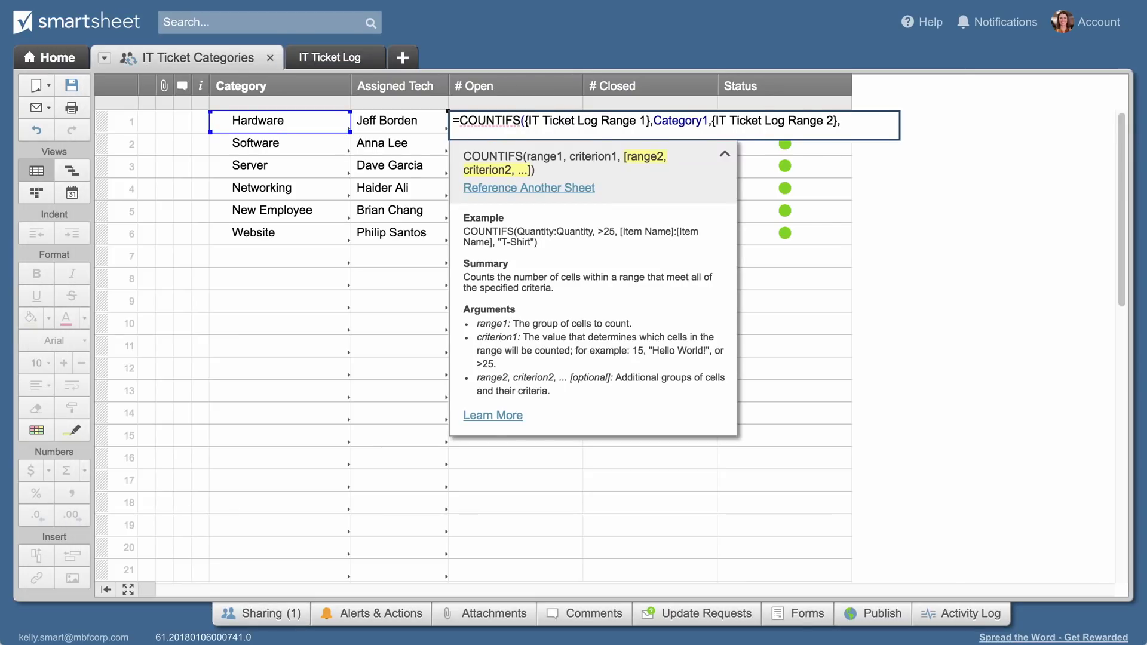
type(" \"Open")
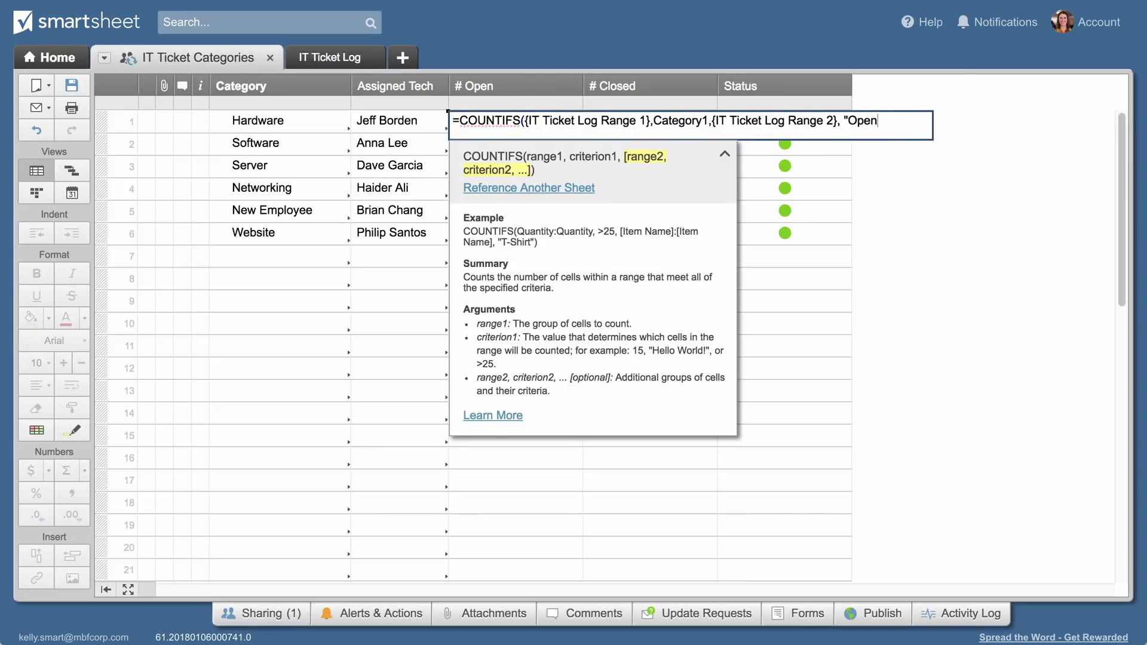
type("\")")
key("Return")
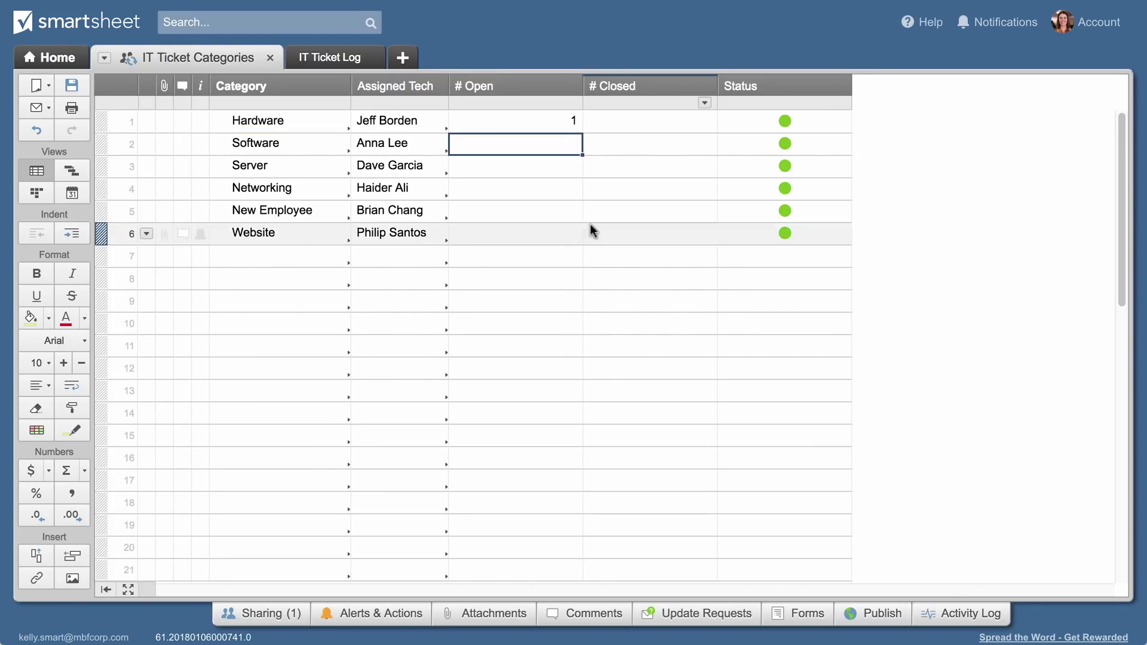
left_click(530, 122)
Copy the # Open formula into Hardware's # Closed cell, changing "Open" to "Closed"
left_click(530, 121)
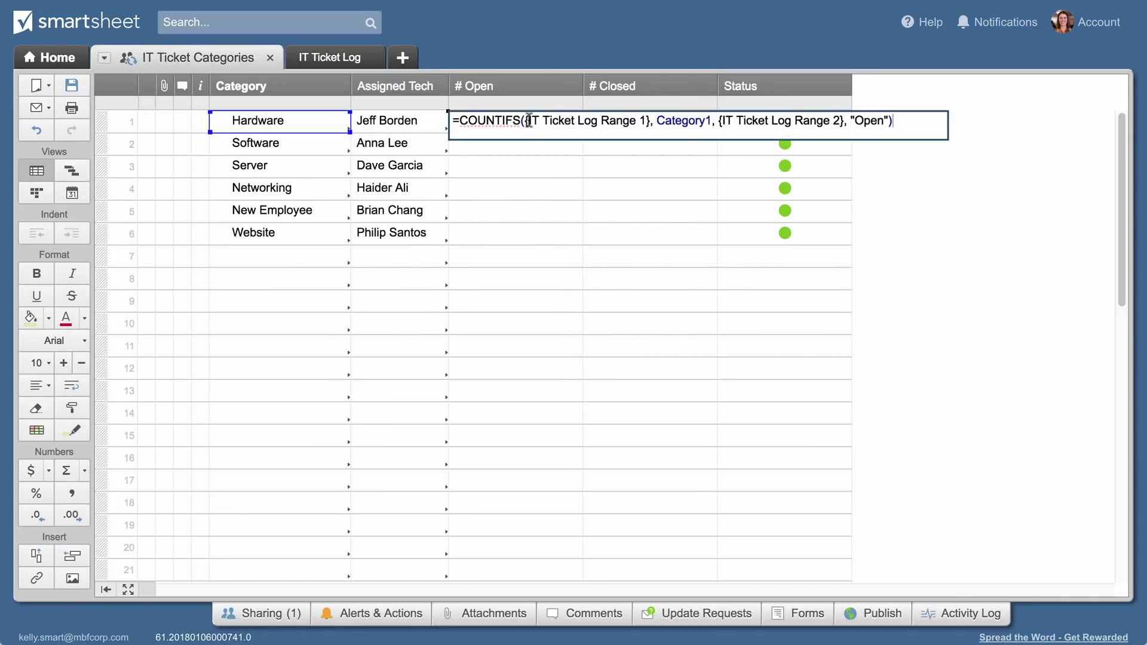
left_click_drag(912, 120, 569, 108)
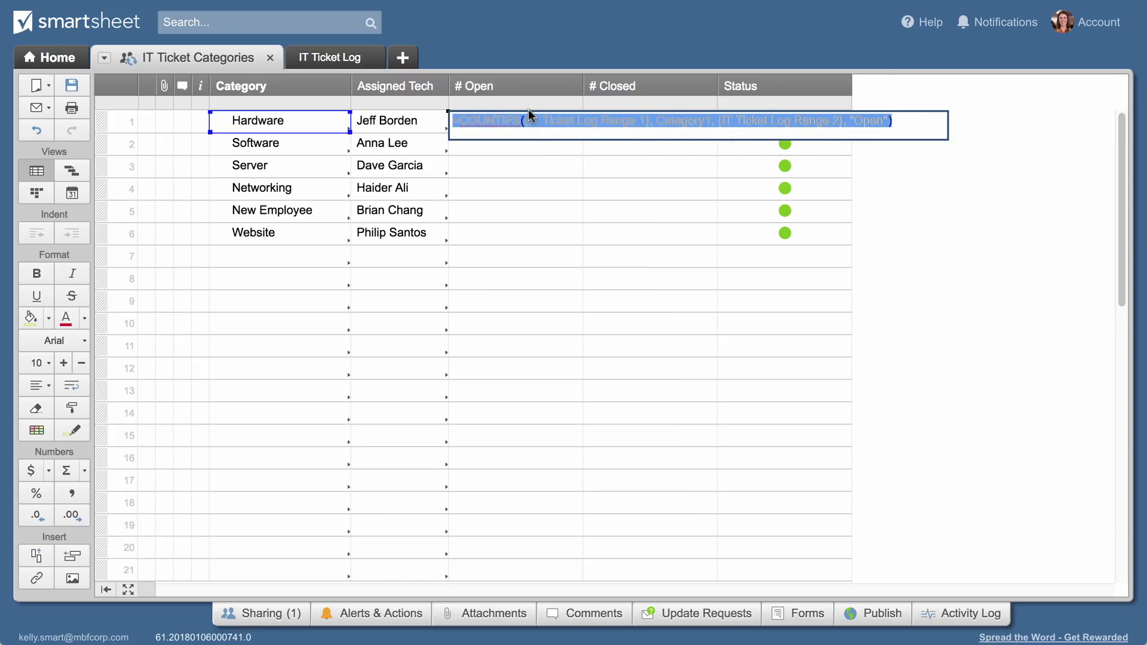
key("ctrl+c")
key("Escape")
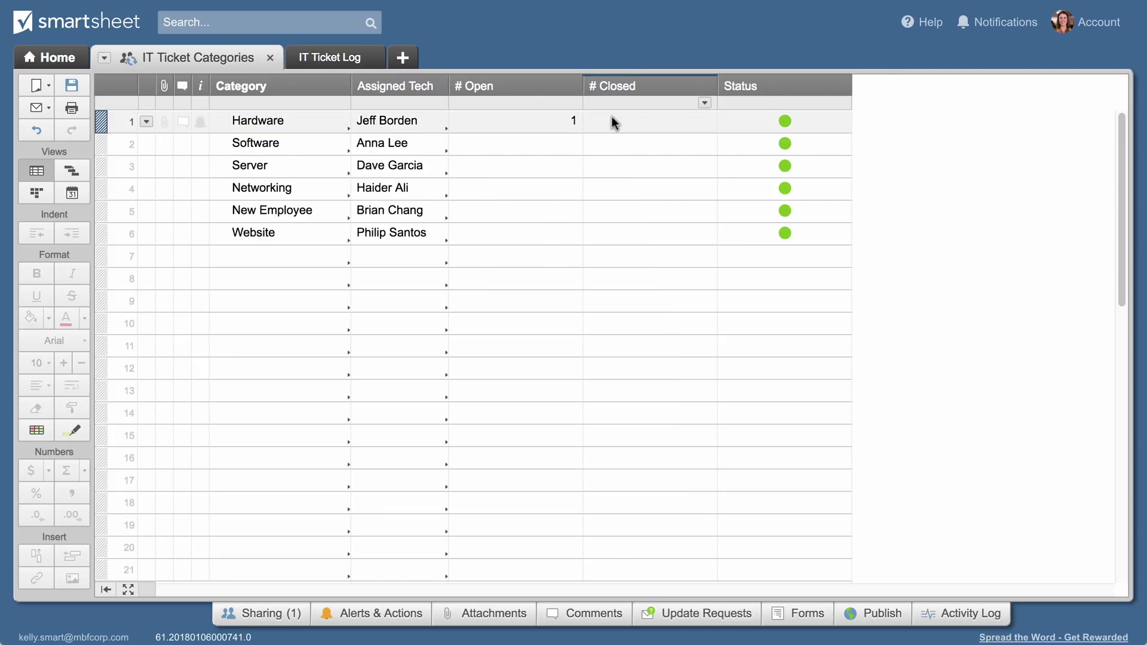
double_click(612, 118)
key("ctrl+v")
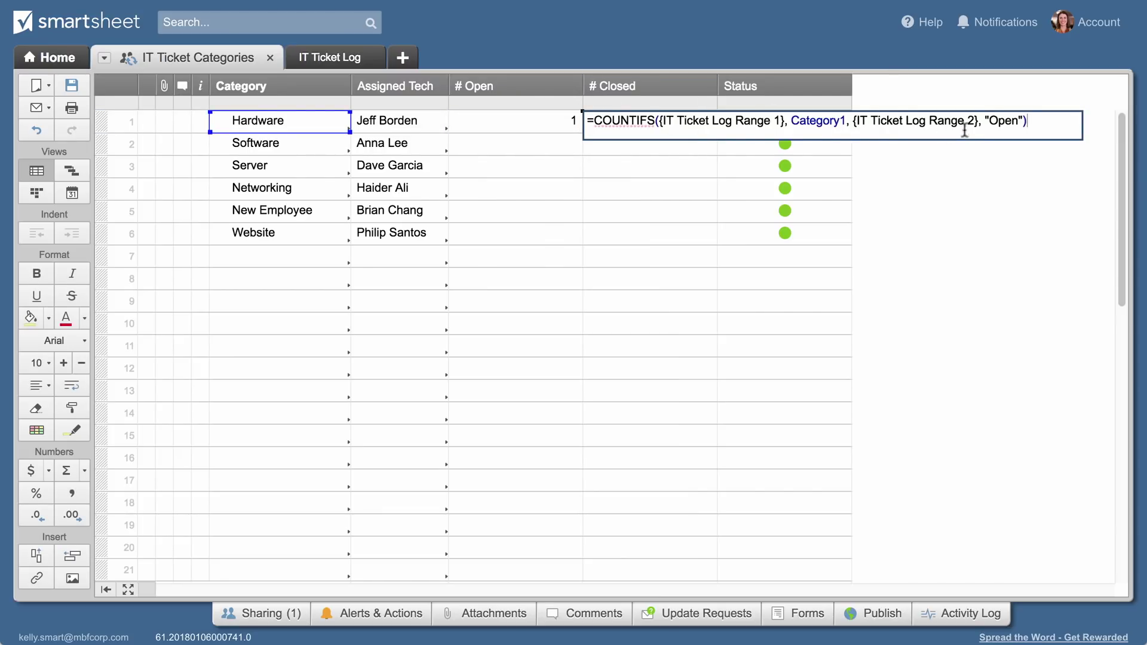
left_click_drag(986, 122, 1011, 122)
type("Clos")
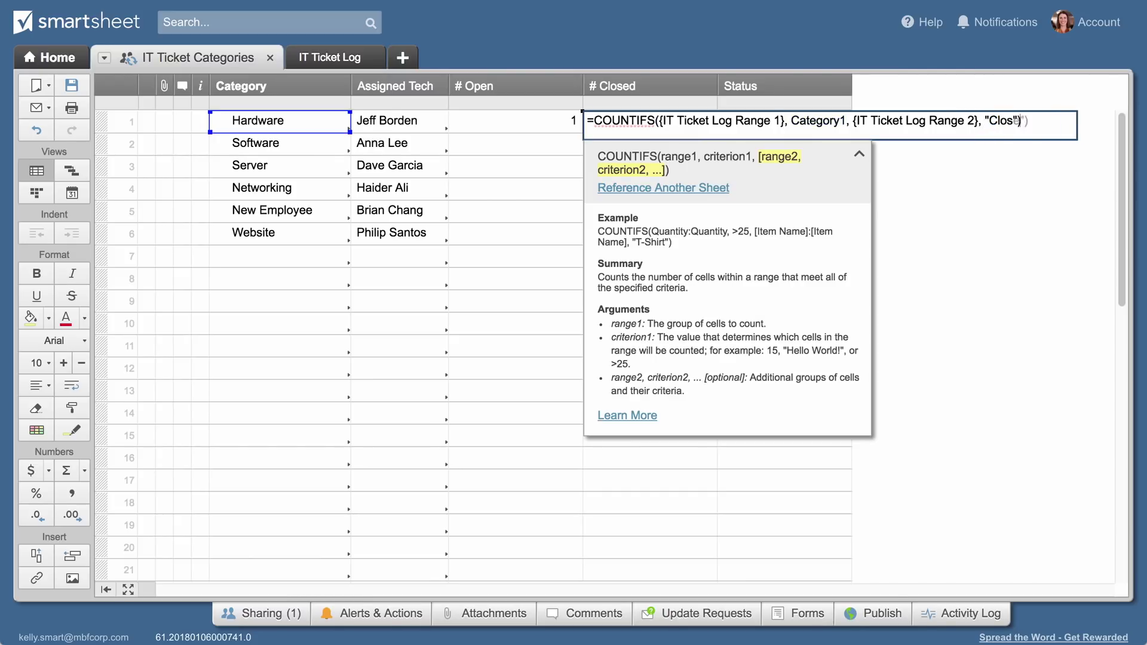
type("ed")
key("Return")
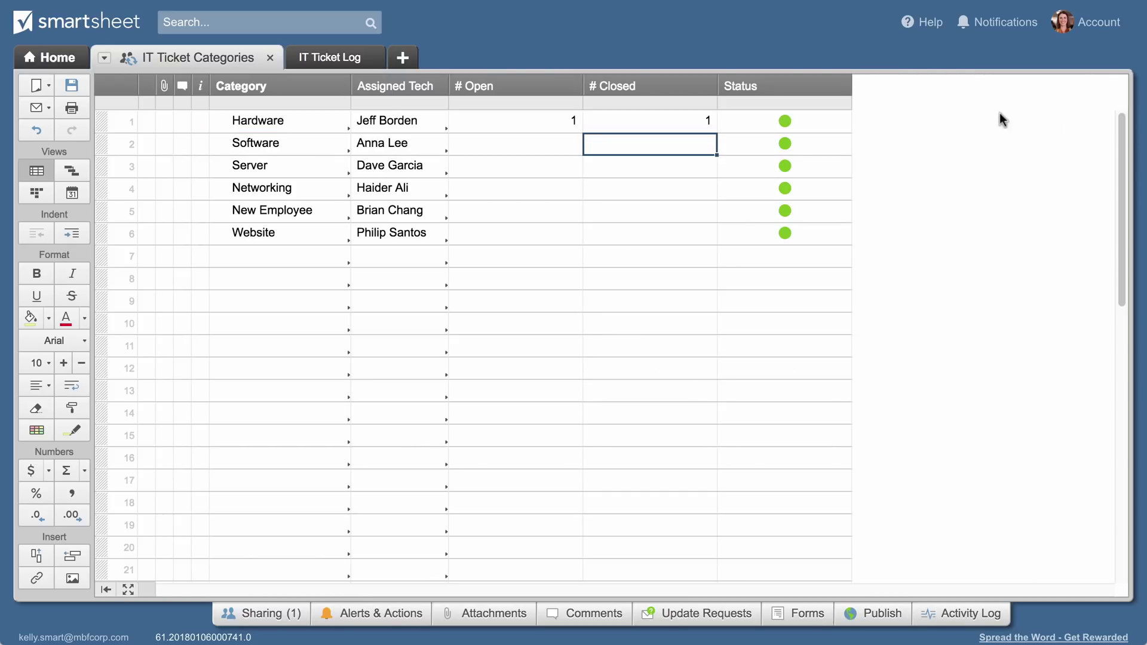
left_click(566, 120)
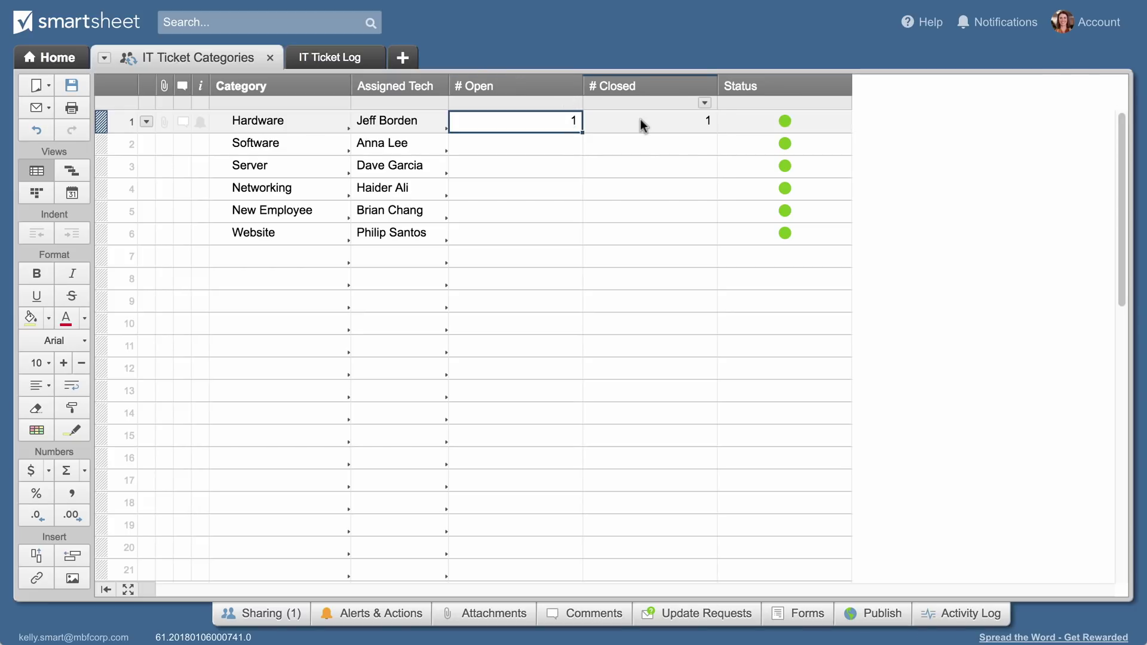
Fill the # Open and # Closed formulas down to the Website row and save
left_click(681, 122, "shift")
left_click_drag(713, 132, 703, 225)
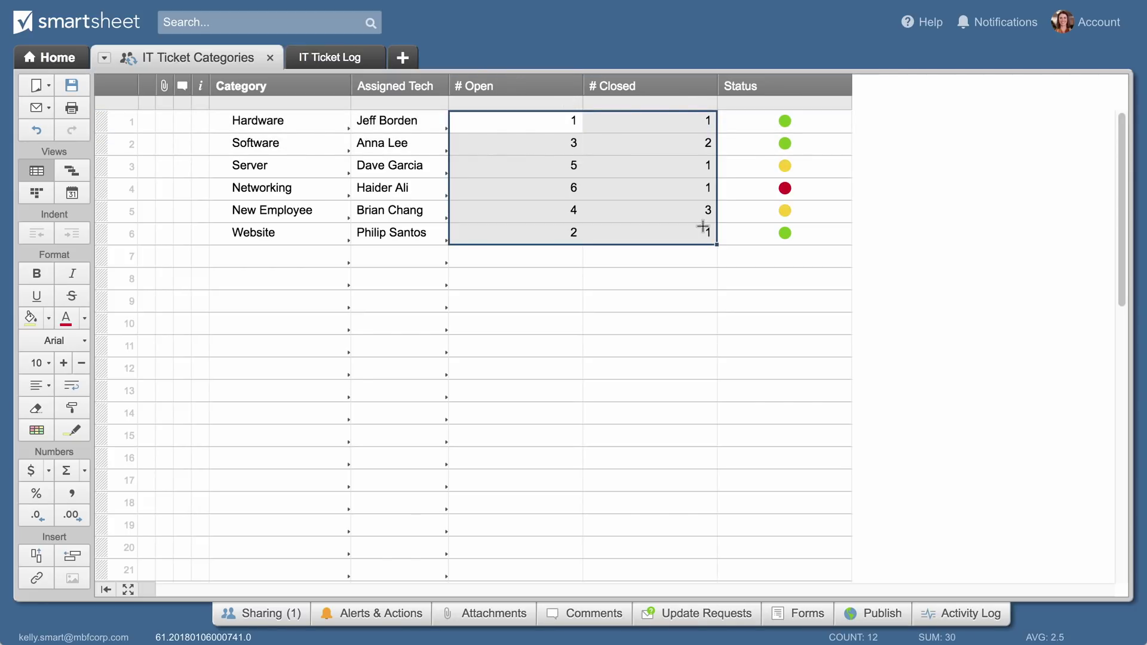
key("ctrl+s")
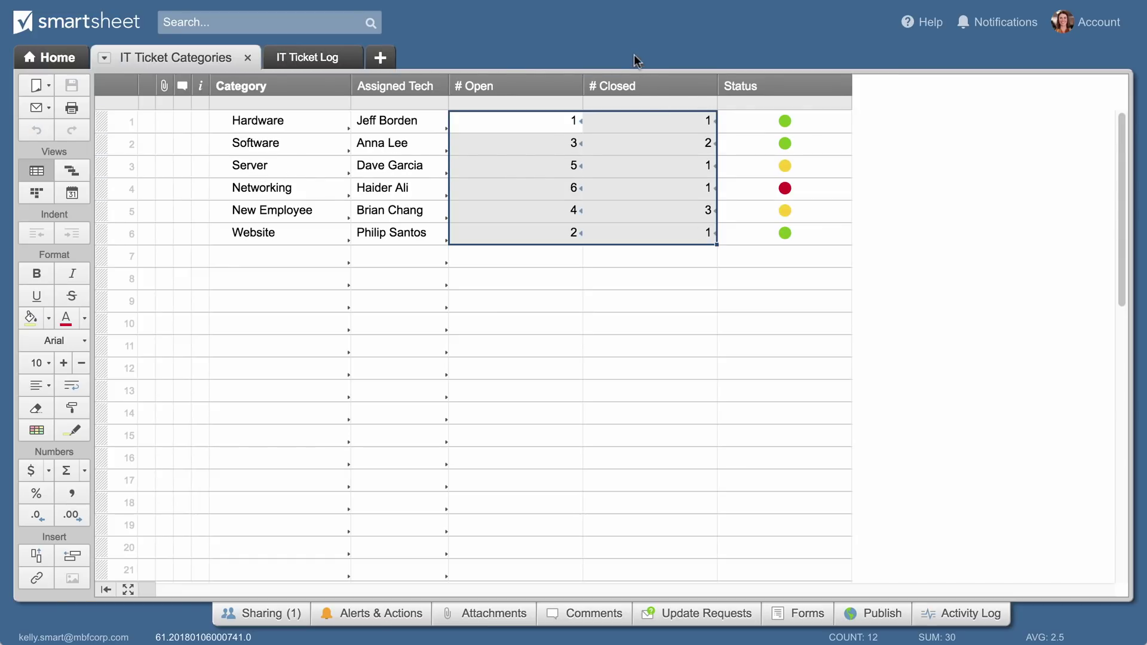